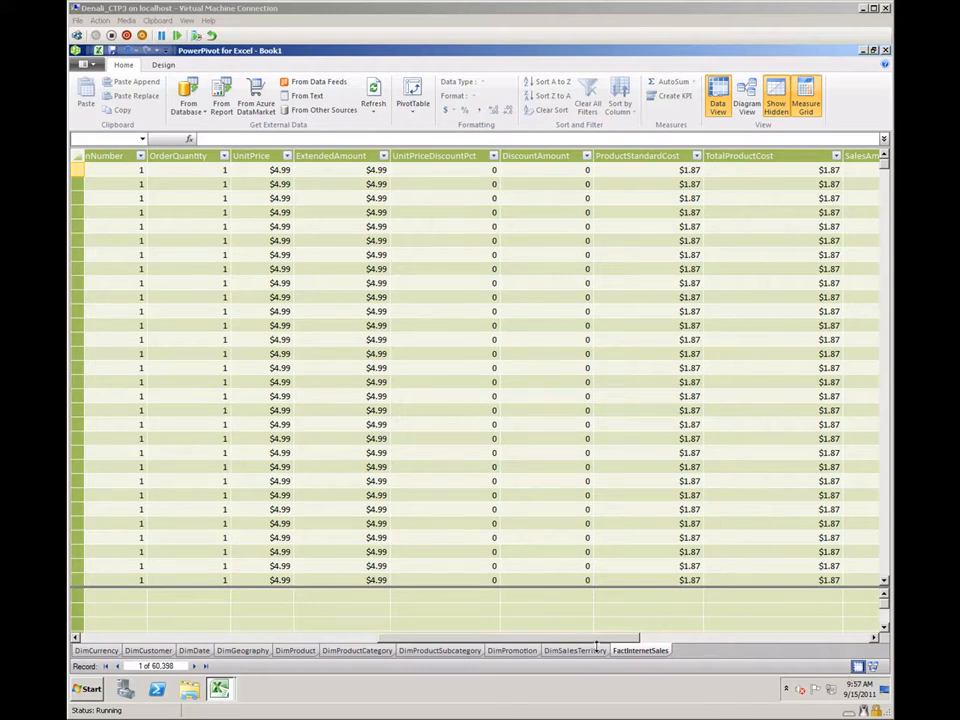
Add a calculated column to FactInternetSales with the formula =[SalesAmount]-[TotalProductCost].
left_click_drag(588, 637, 855, 647)
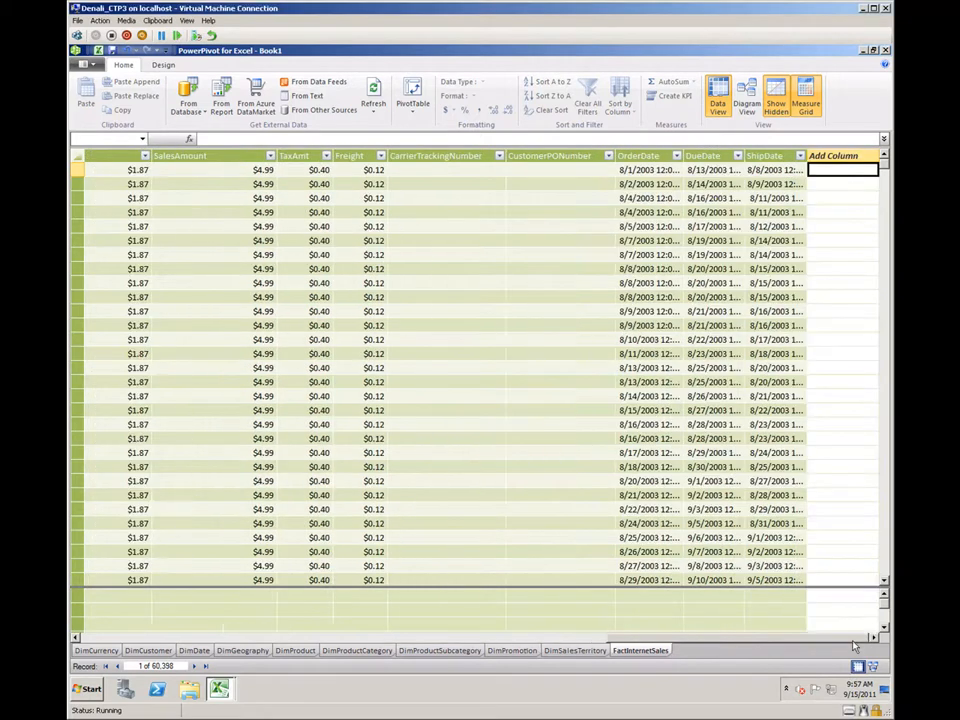
left_click(532, 139)
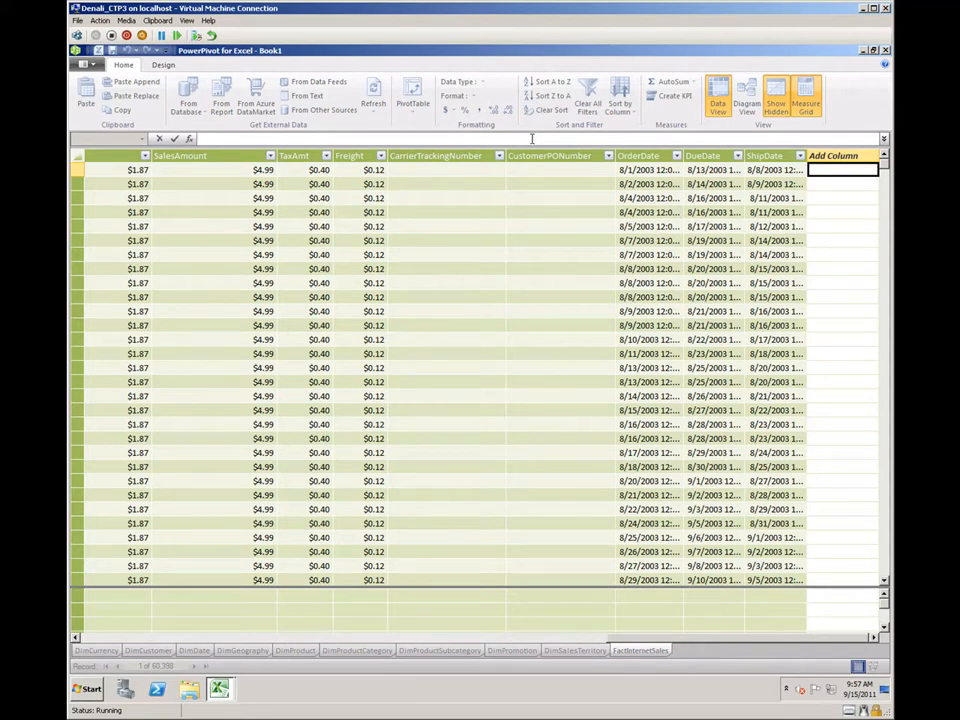
type("=")
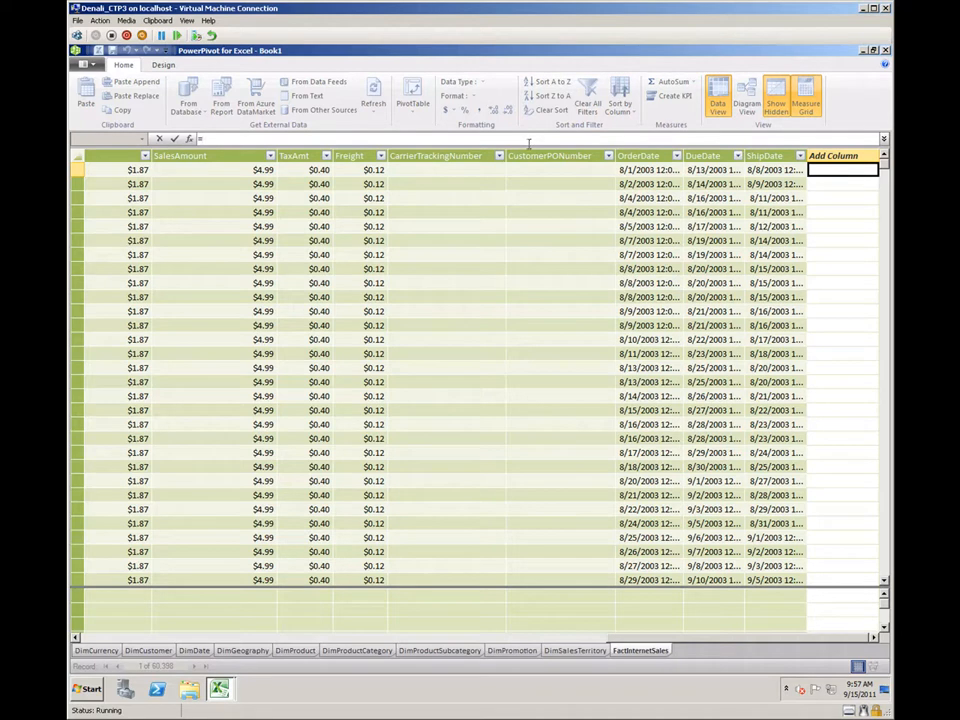
left_click(76, 637)
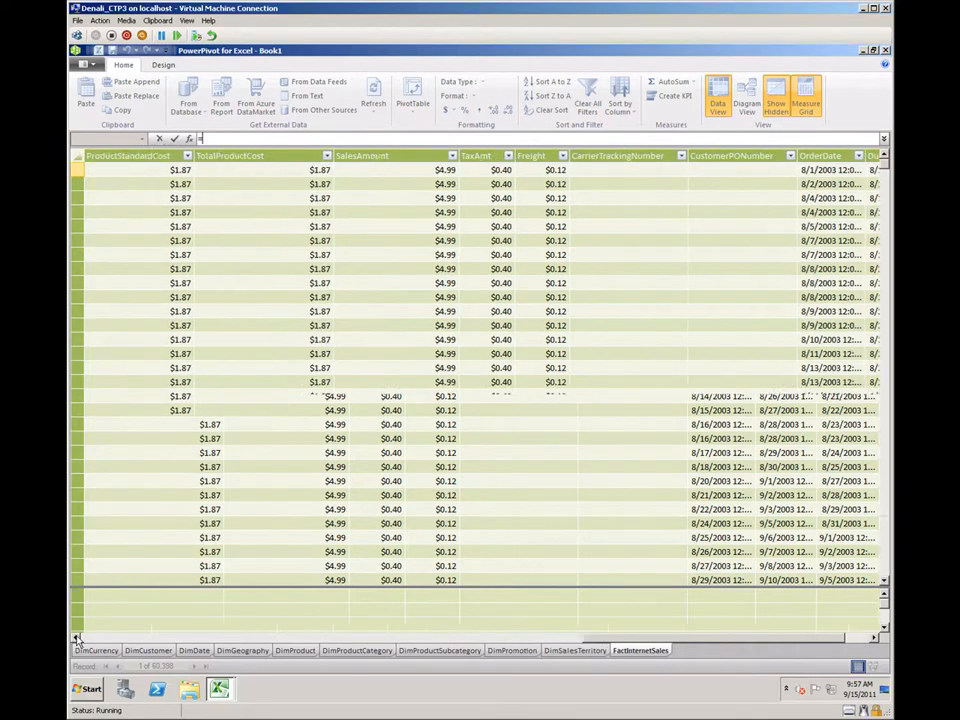
left_click(76, 638)
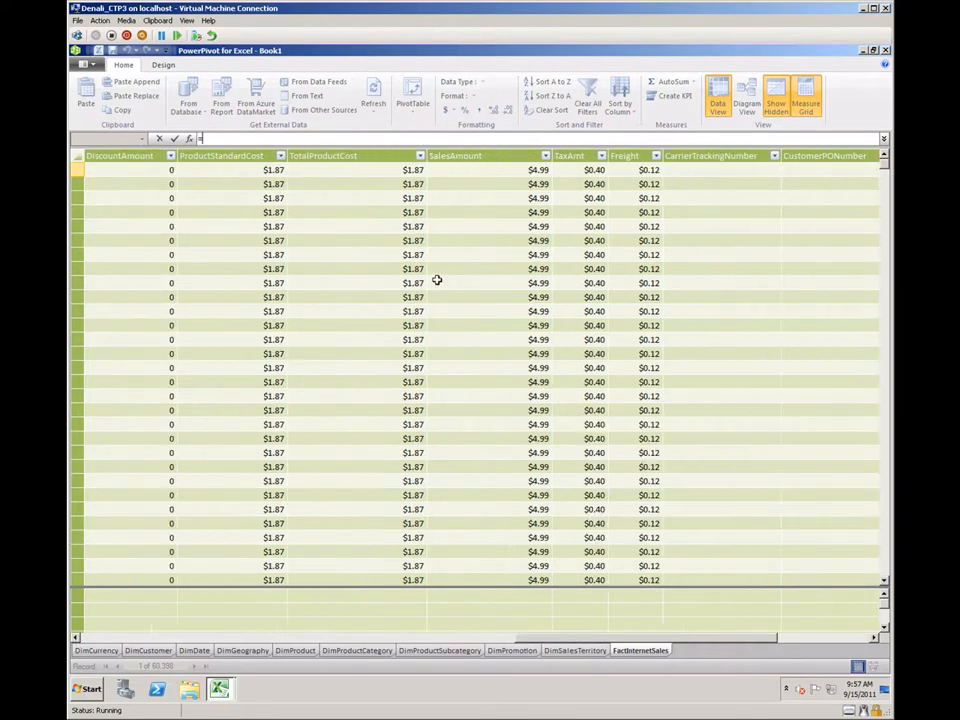
left_click(513, 172)
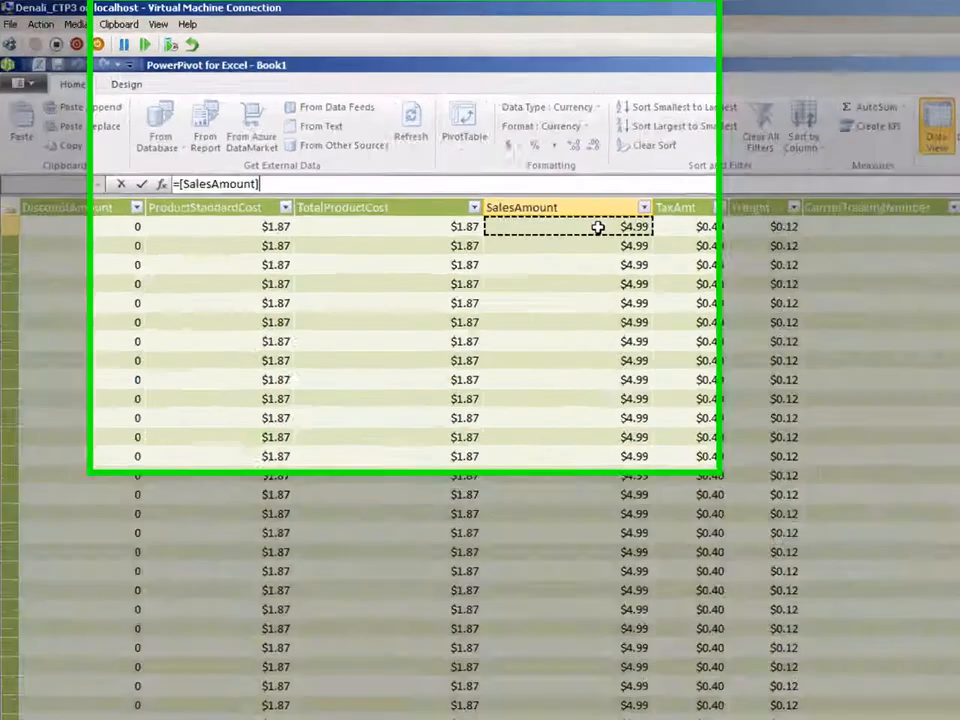
type("-")
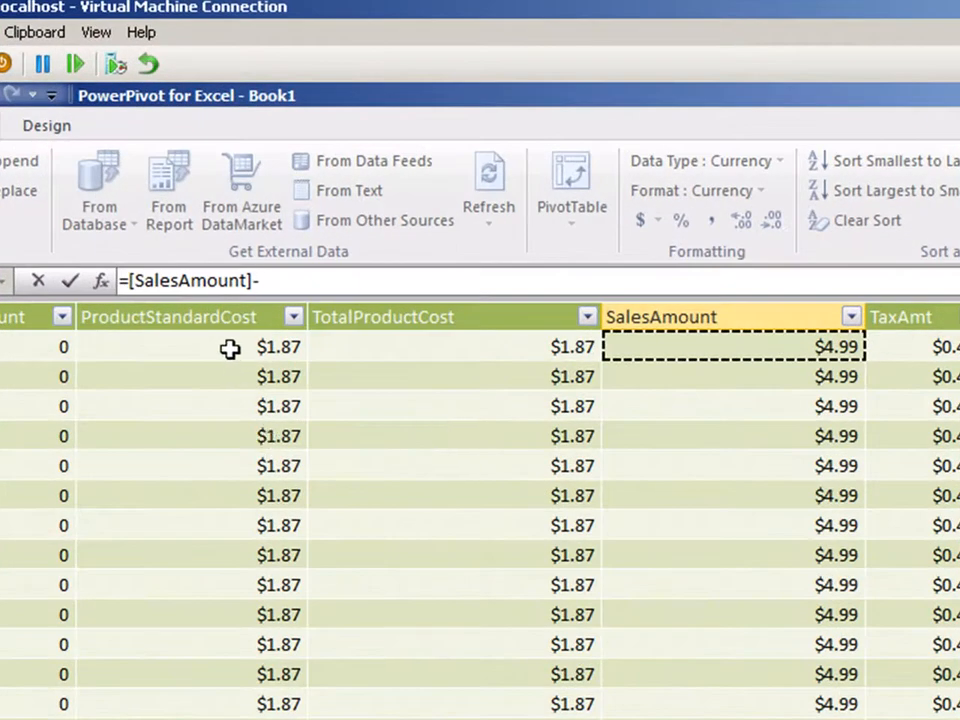
left_click(494, 346)
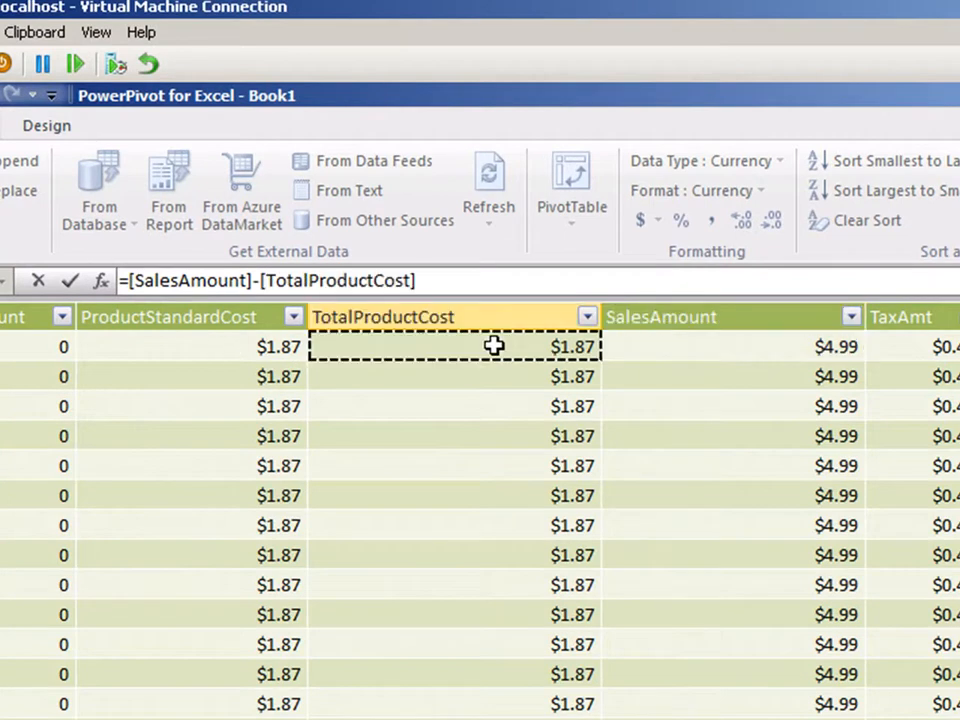
key("Return")
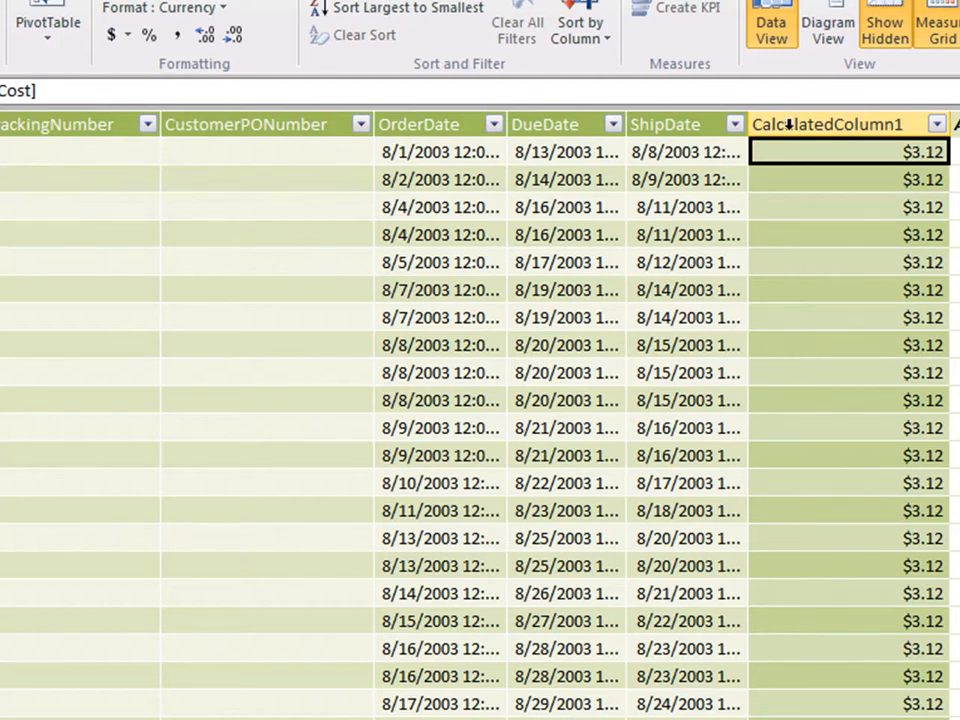
Rename the new calculated column as Margin and move it between SalesAmount and TaxAmt.
right_click(790, 125)
left_click(898, 281)
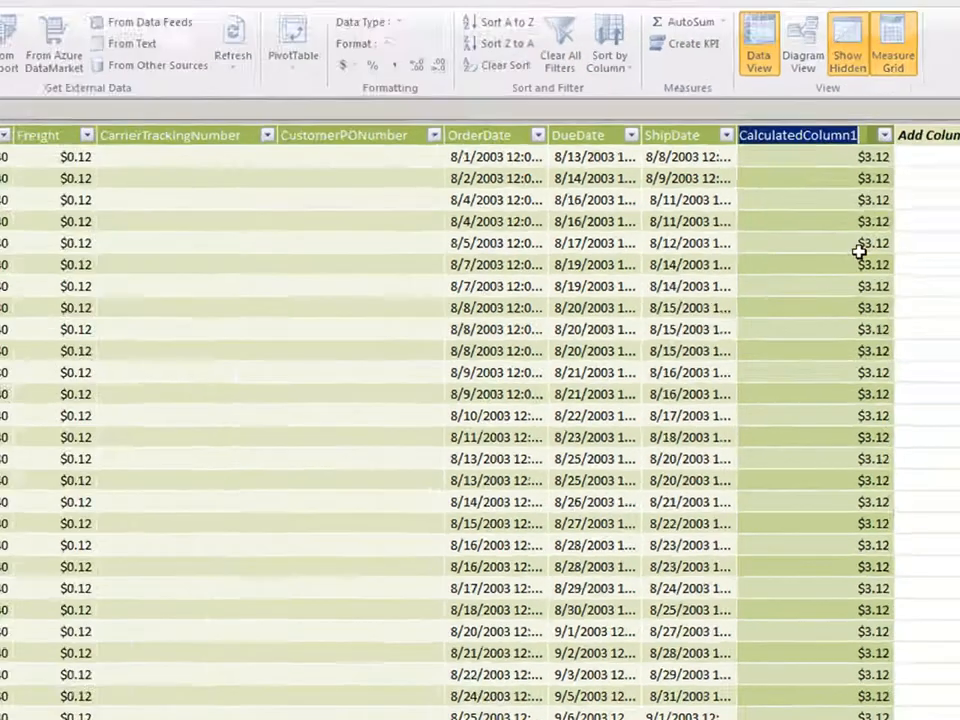
type("Margin")
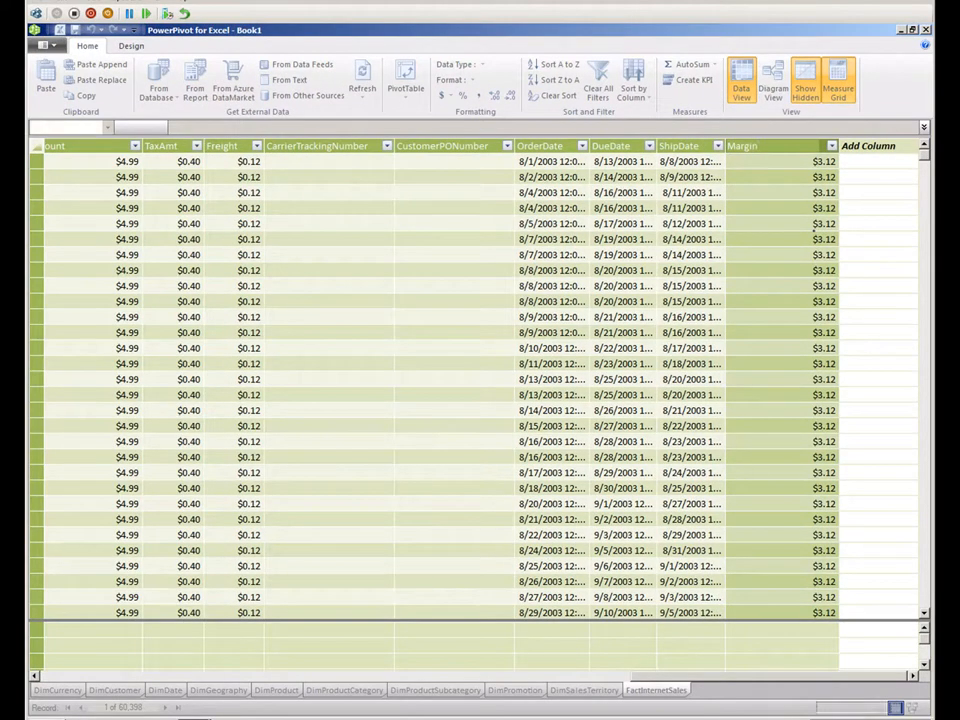
left_click(815, 228)
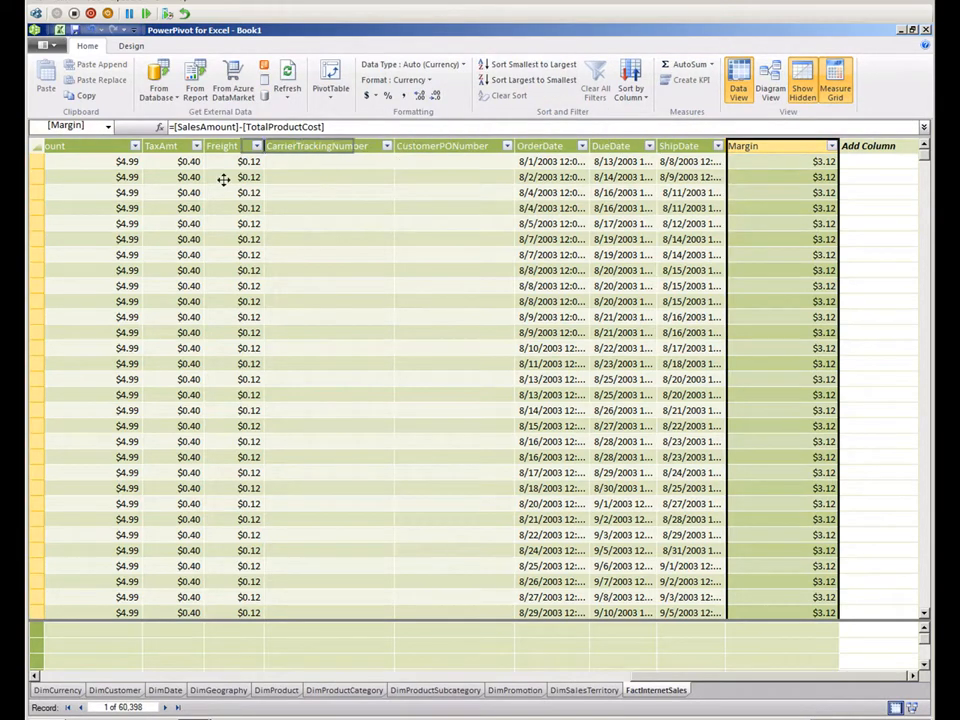
left_click_drag(118, 187, 118, 186)
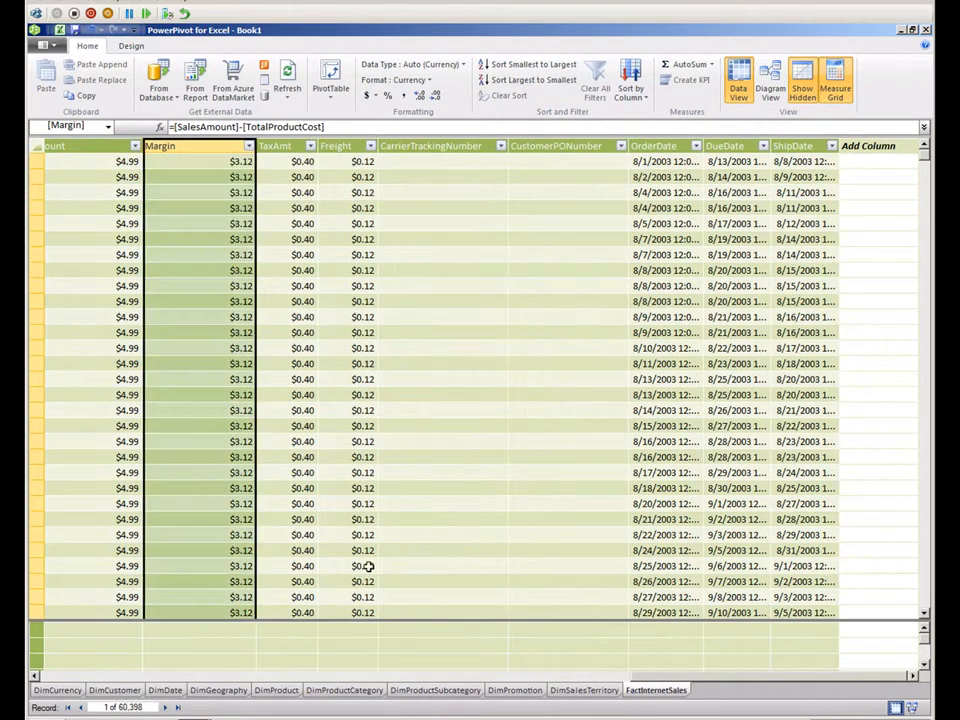
Enlarge the measure grid below the FactInternetSales data by raising its upper divider.
left_click(36, 677)
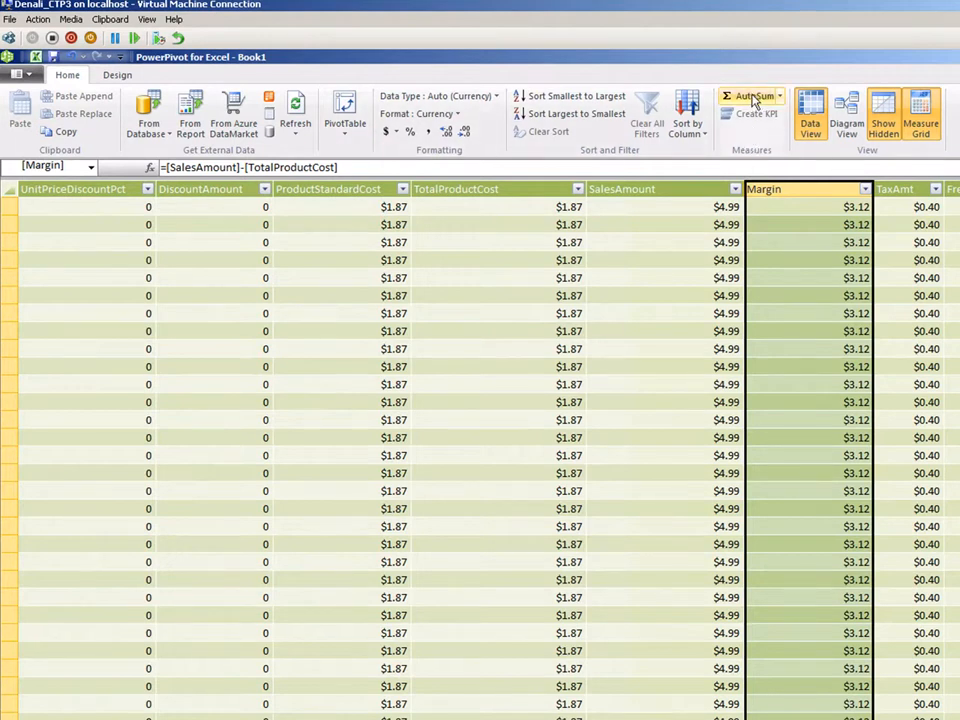
left_click(836, 420)
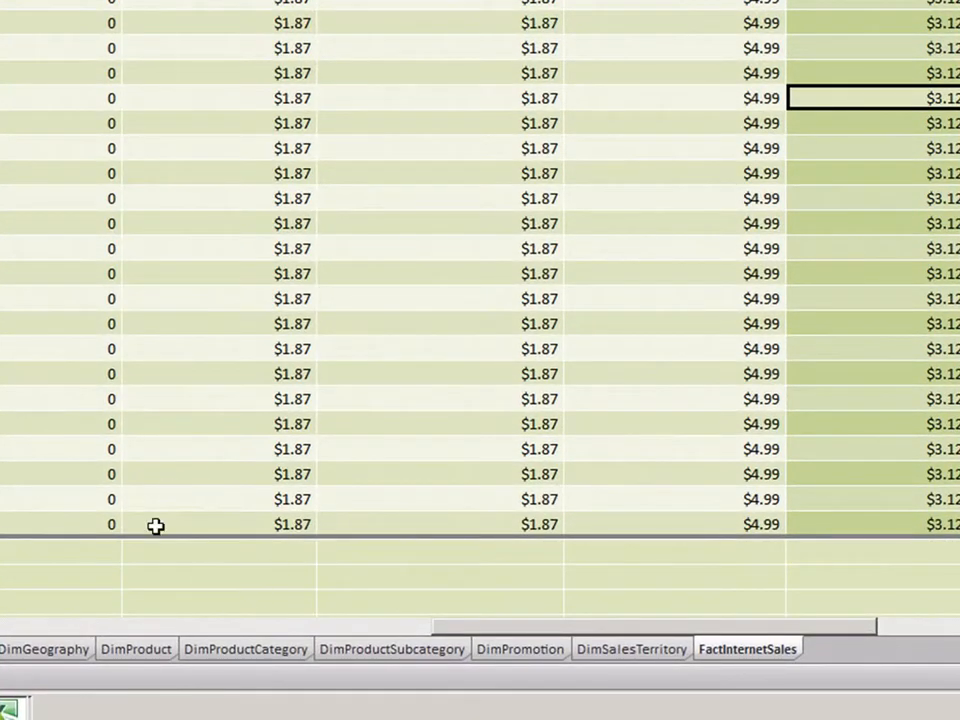
left_click_drag(156, 536, 169, 496)
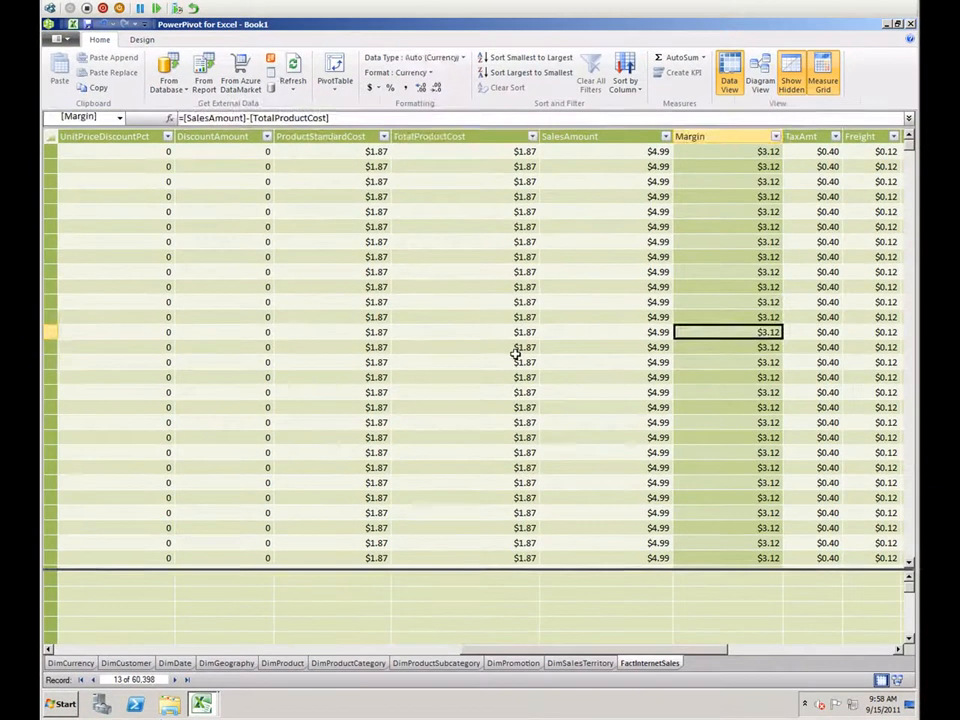
Create a Sum measure for the TotalProductCost column with AutoSum.
left_click(441, 54)
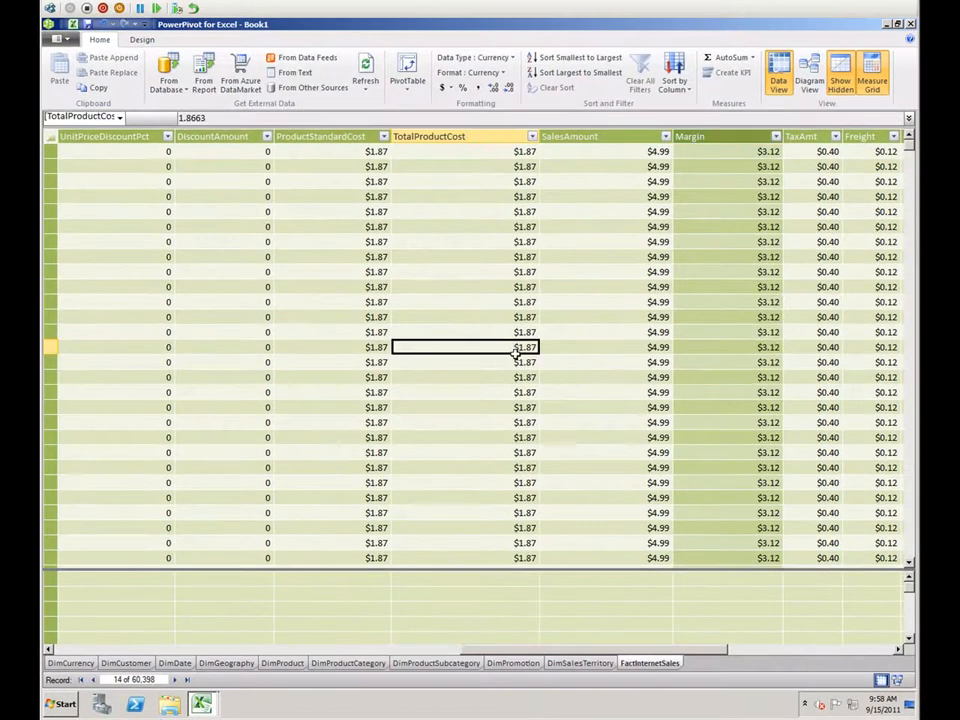
left_click(753, 58)
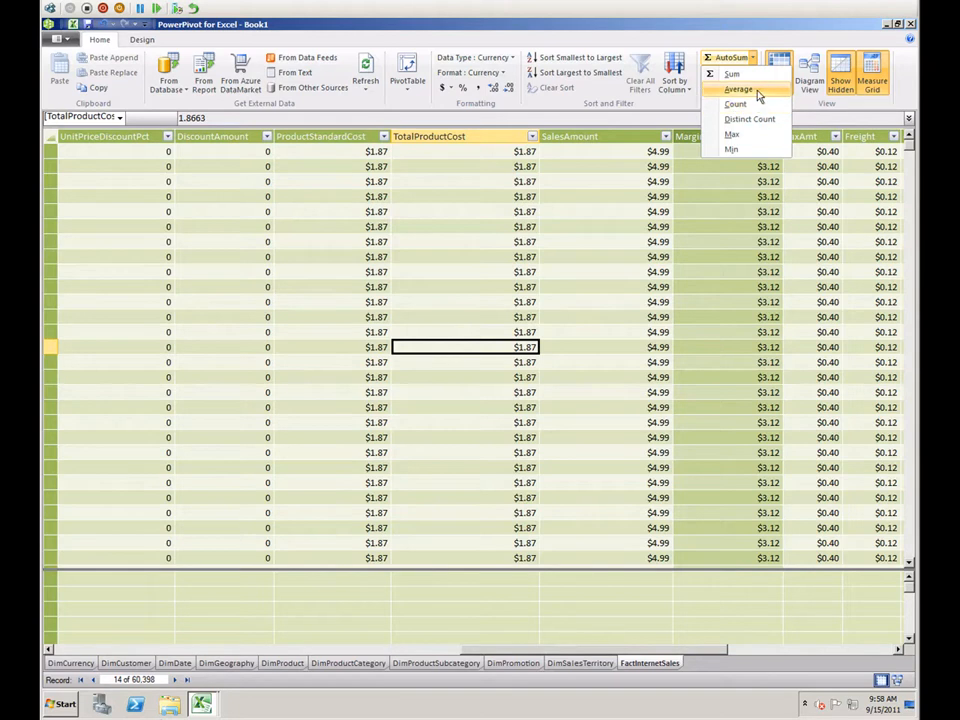
left_click(735, 75)
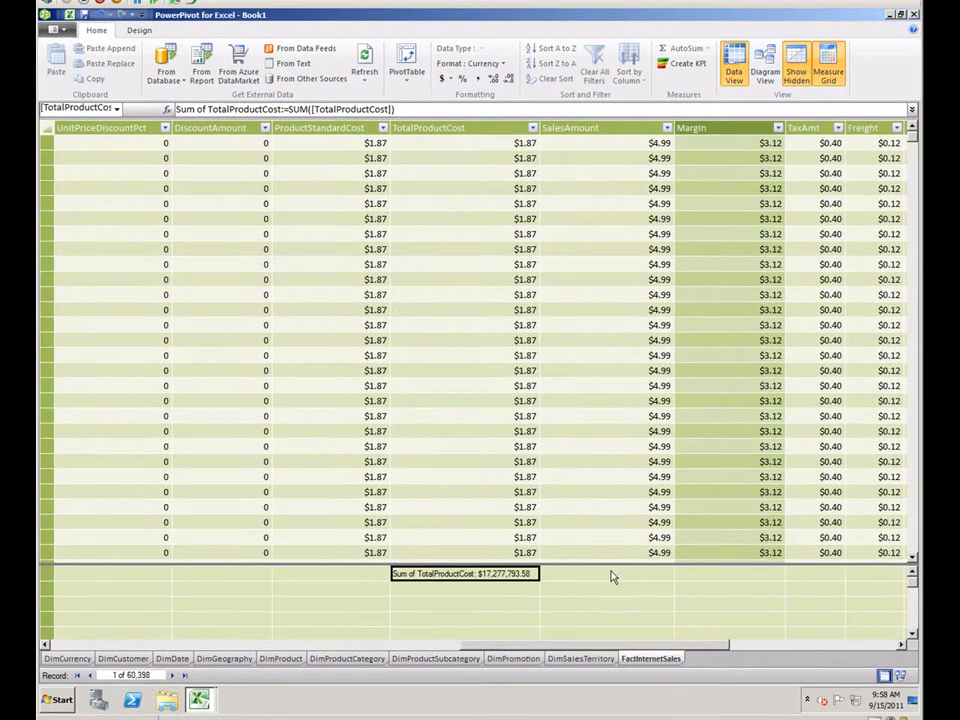
Create Sum measures for the SalesAmount and Margin columns with AutoSum.
left_click(613, 577)
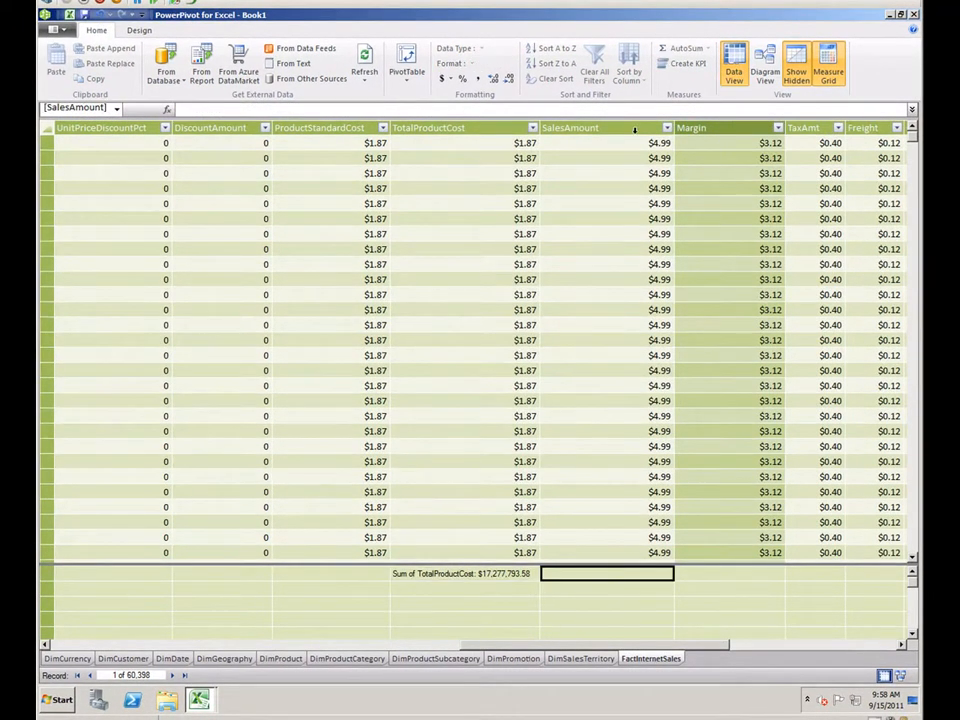
left_click(645, 218)
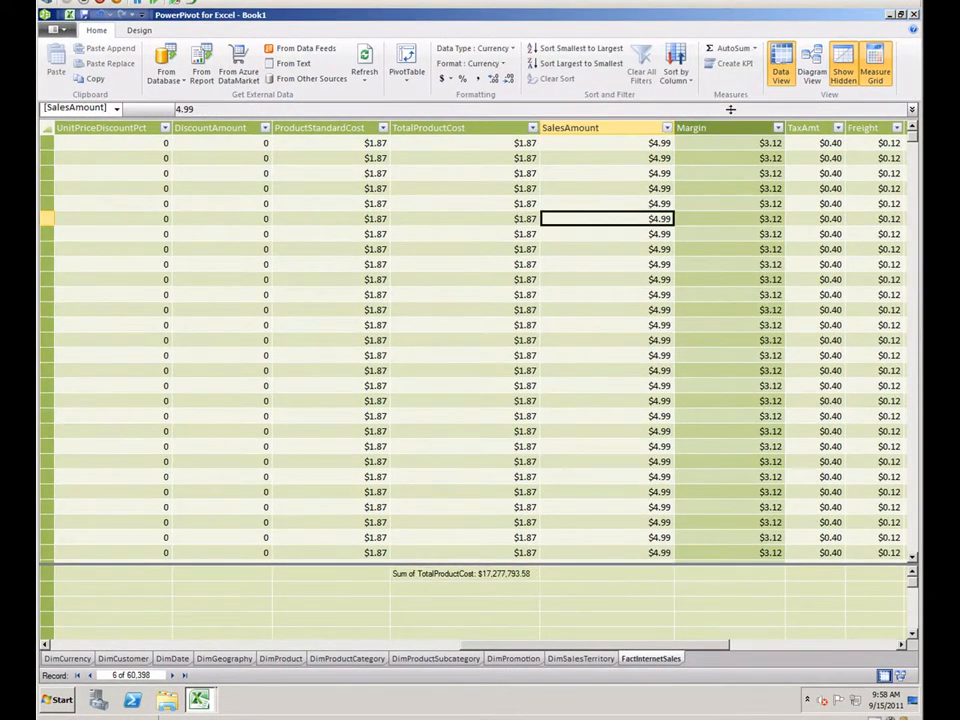
left_click(733, 48)
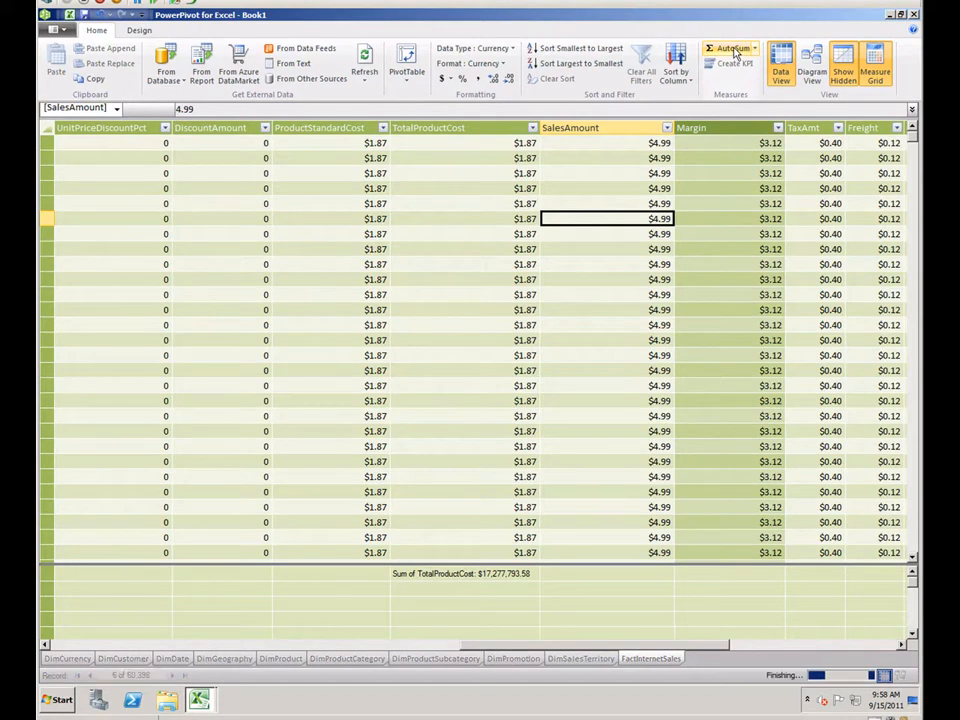
left_click(729, 233)
left_click(687, 49)
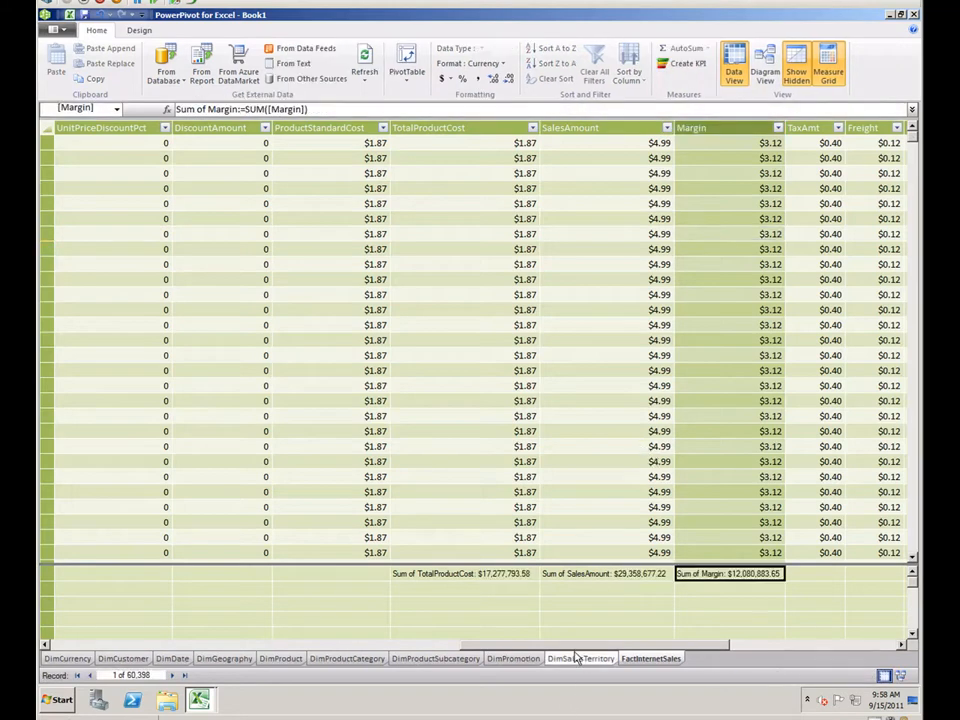
Create a Distinct Count measure for the SalesOrderNumber column.
left_click_drag(575, 646, 312, 655)
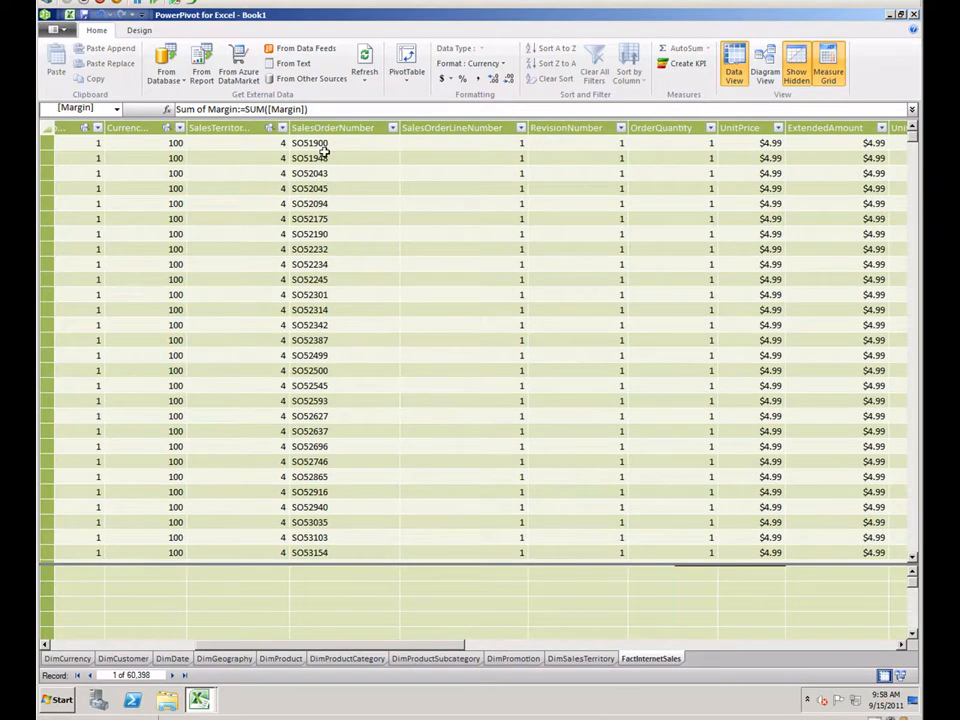
left_click(319, 203)
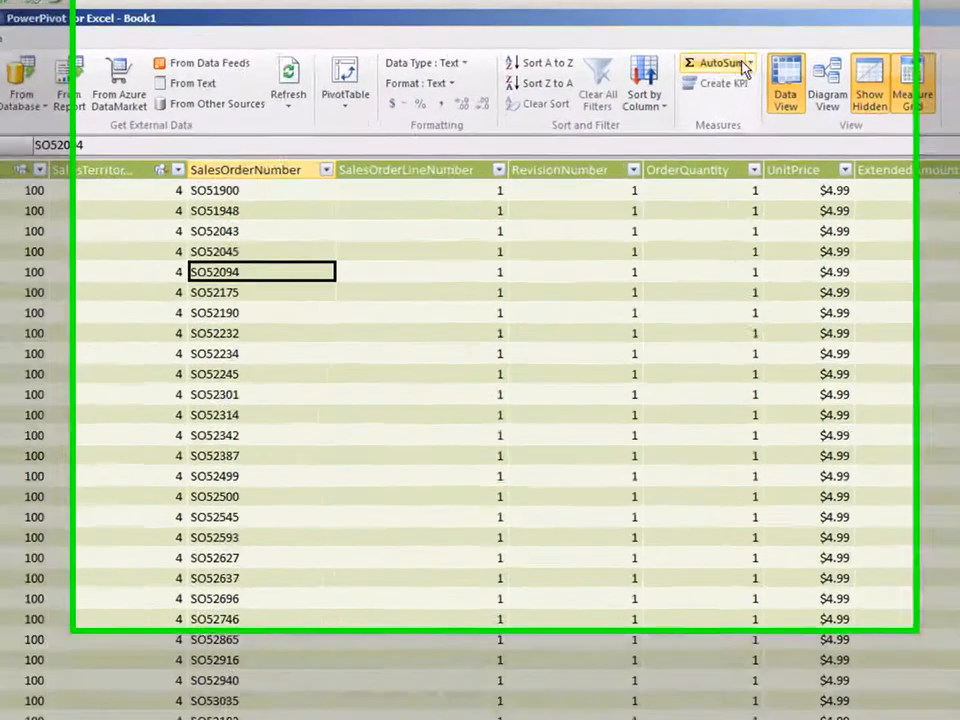
left_click(708, 50)
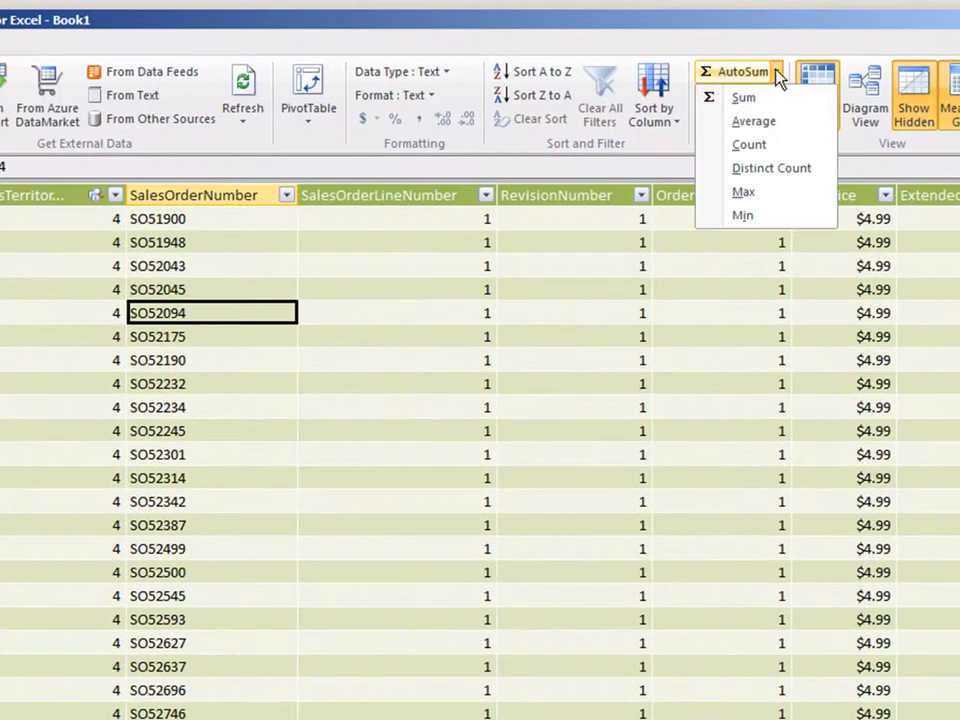
left_click(786, 169)
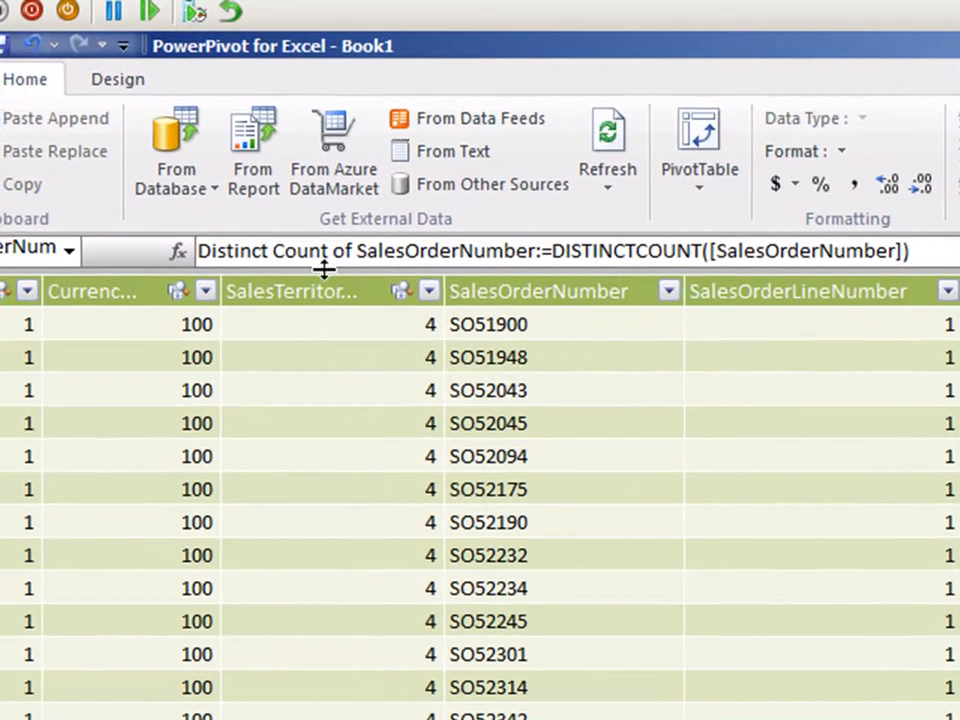
Rename the distinct count measure as "Distinct Count Sales Order Number" in its formula.
left_click(333, 245)
key("BackSpace")
key("BackSpace")
key("BackSpace")
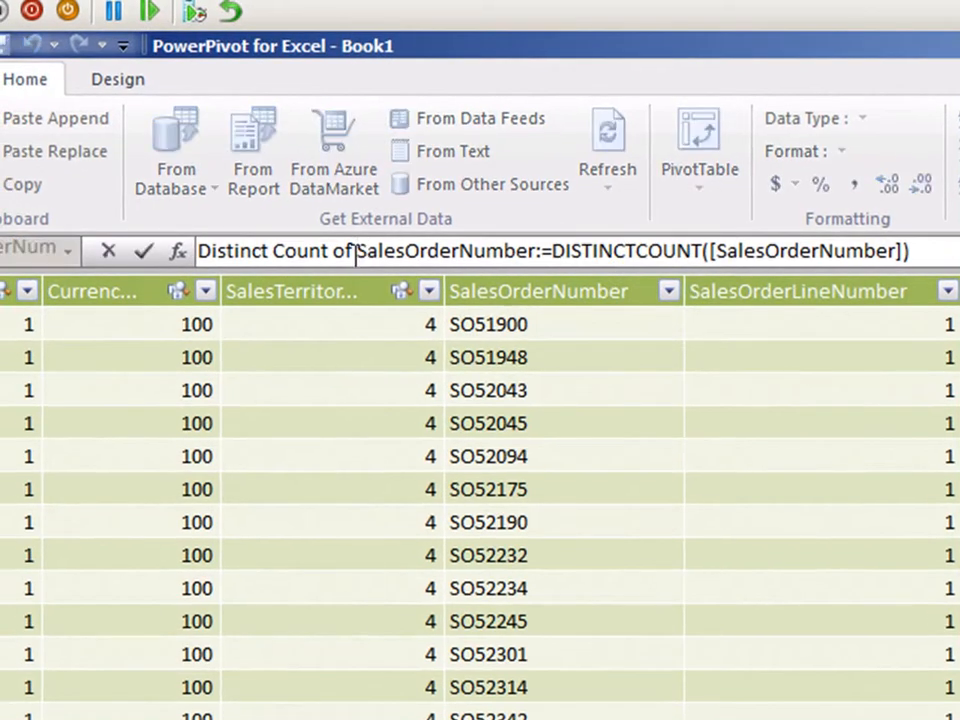
key("Right")
key("Right")
key("Right")
key("Right")
key("Right")
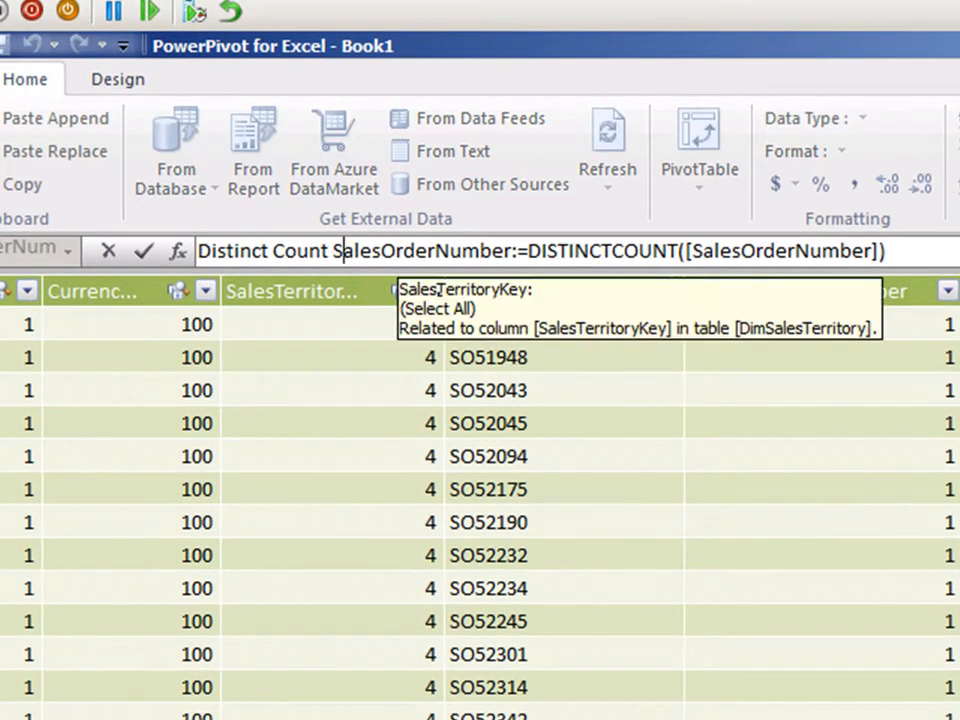
key("Right")
key("Right")
key("Right")
key("Right")
key("Right")
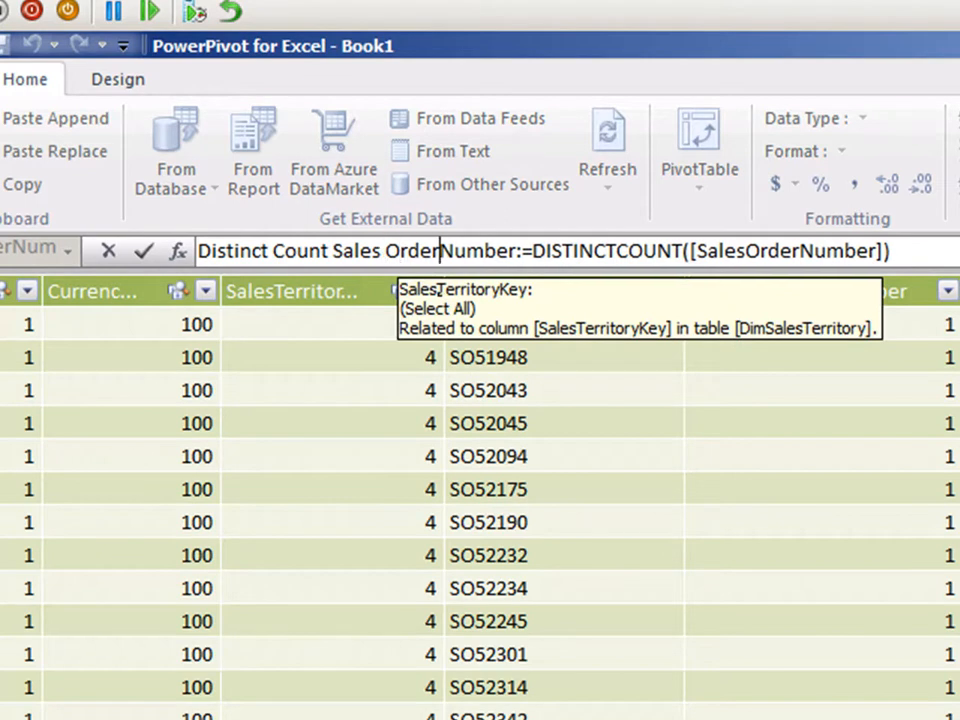
key("Return")
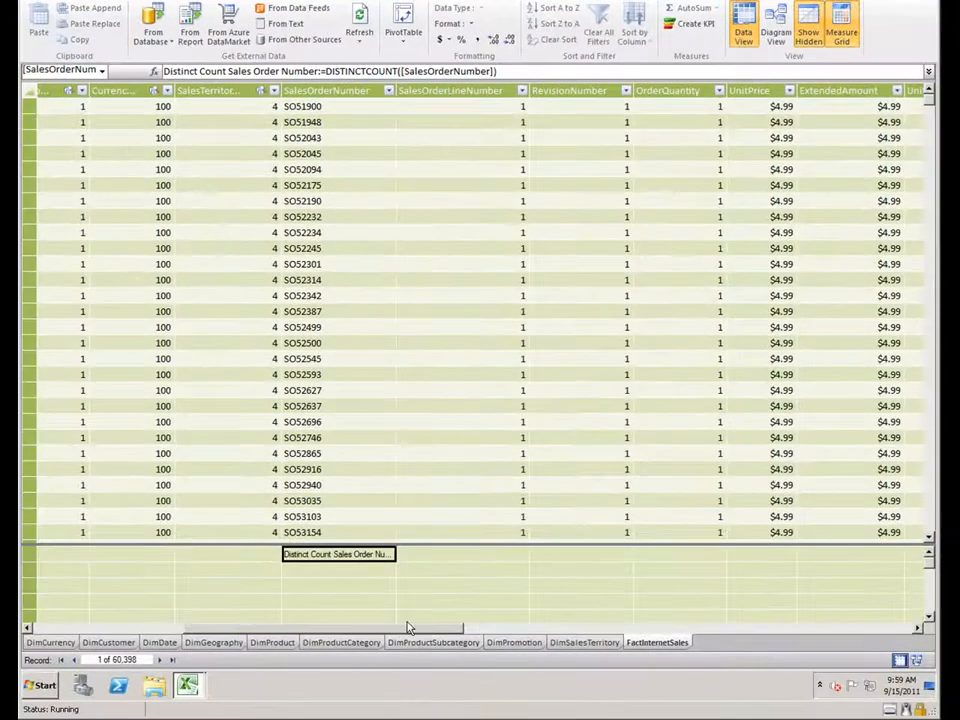
Create a KPI based on the Sum of Margin measure, with the Sum of TotalProductCost measure as its target value.
left_click_drag(407, 627, 789, 630)
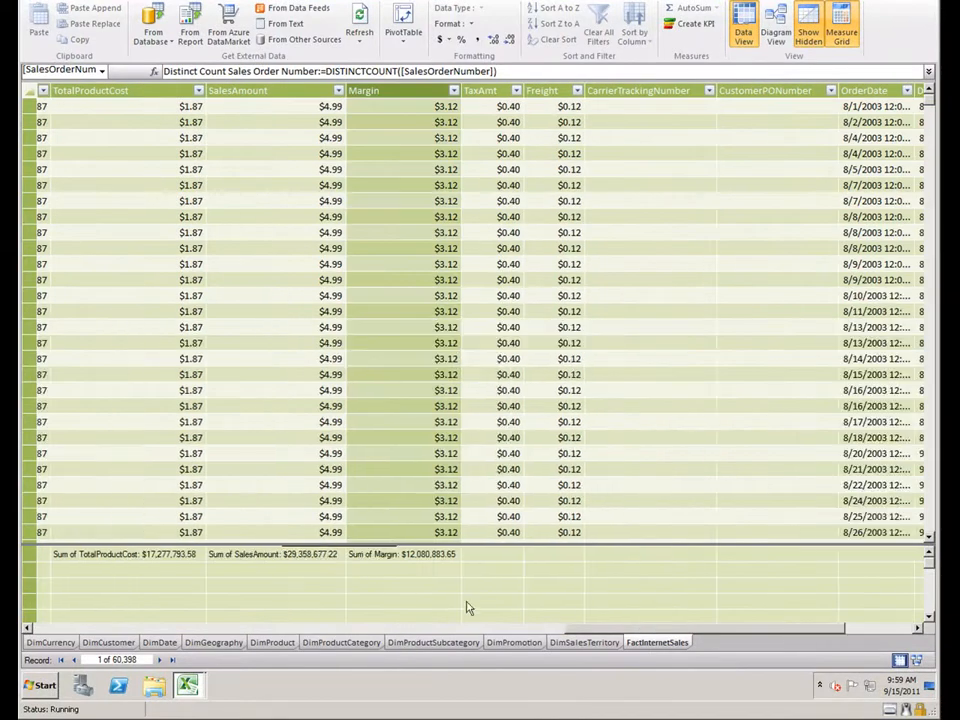
left_click(390, 556)
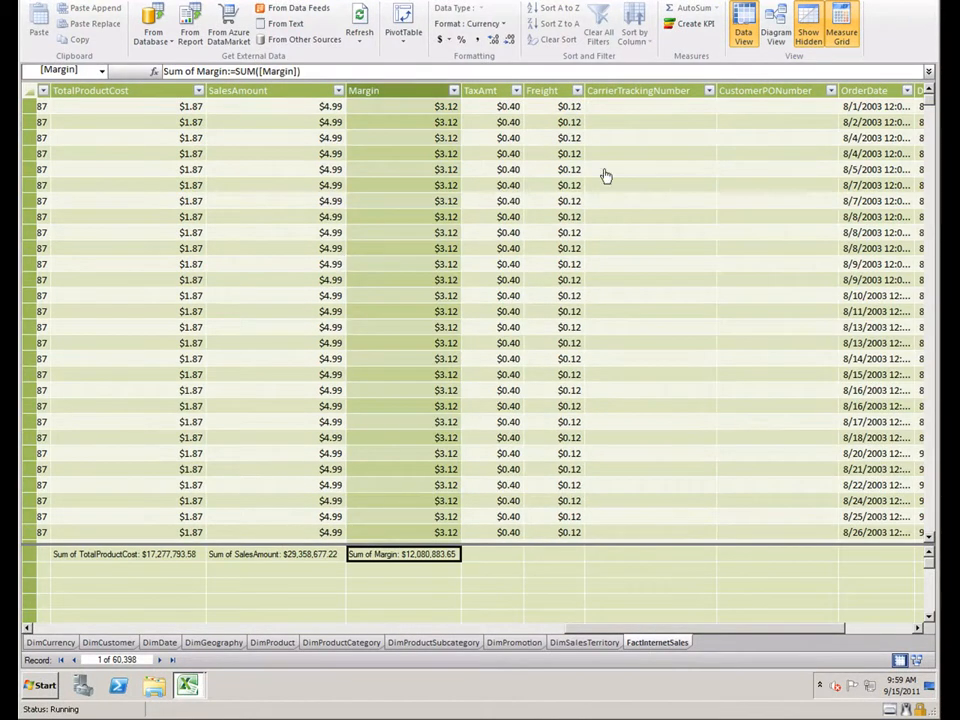
left_click(687, 33)
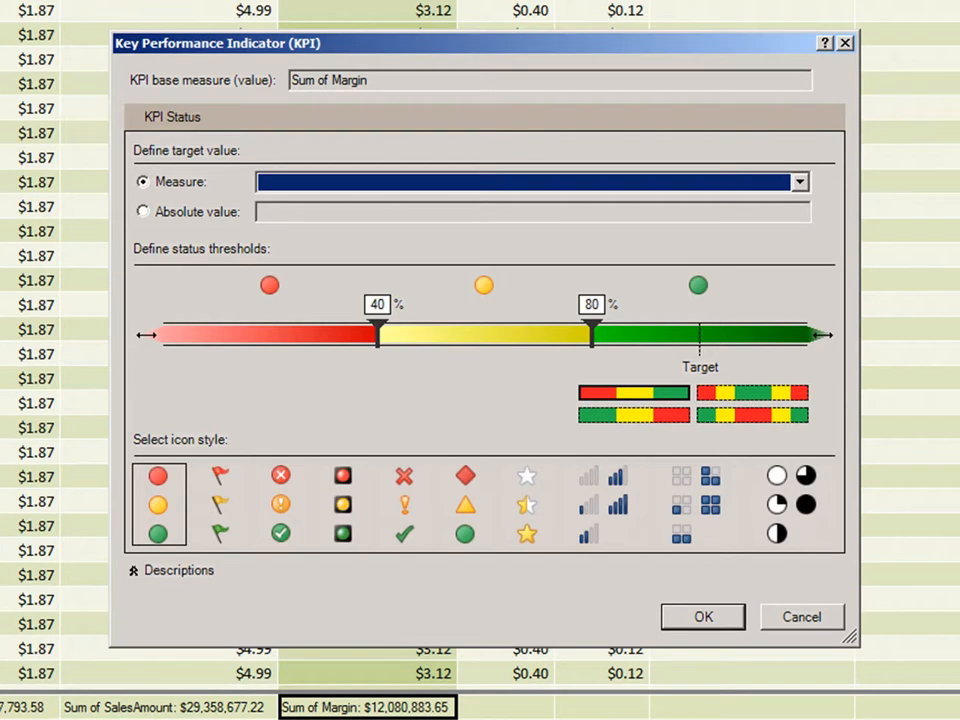
left_click(800, 183)
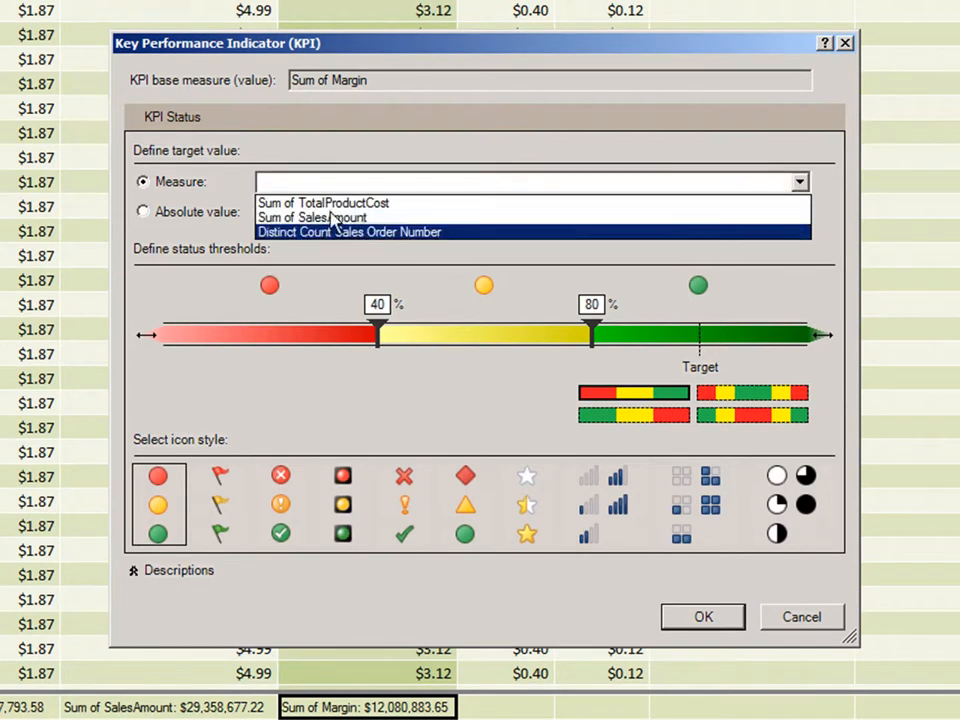
left_click(196, 218)
left_click(196, 218)
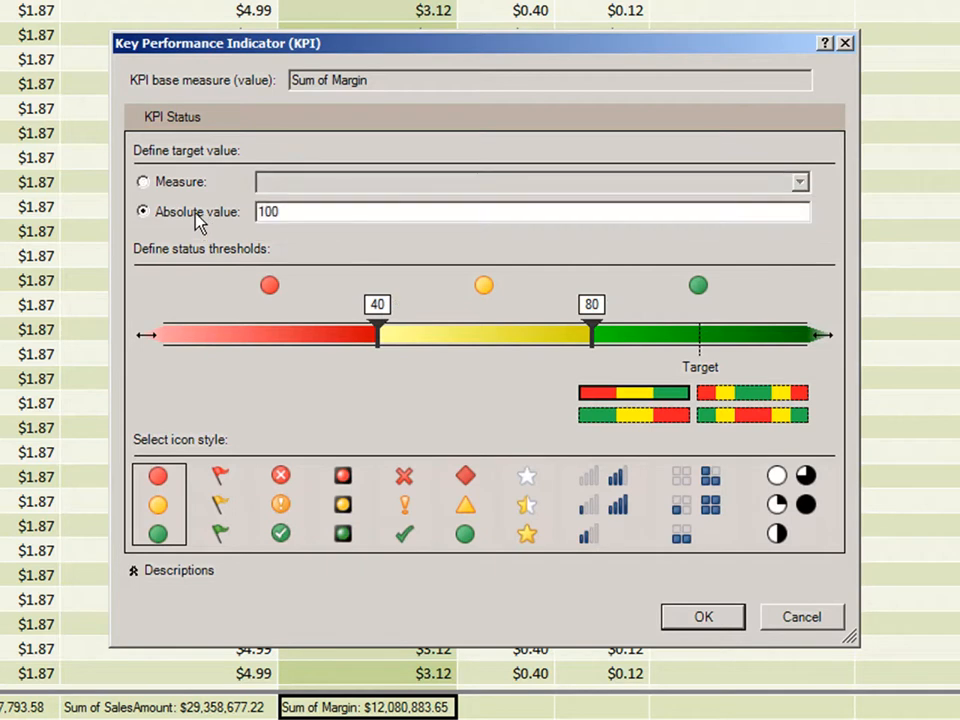
left_click(184, 184)
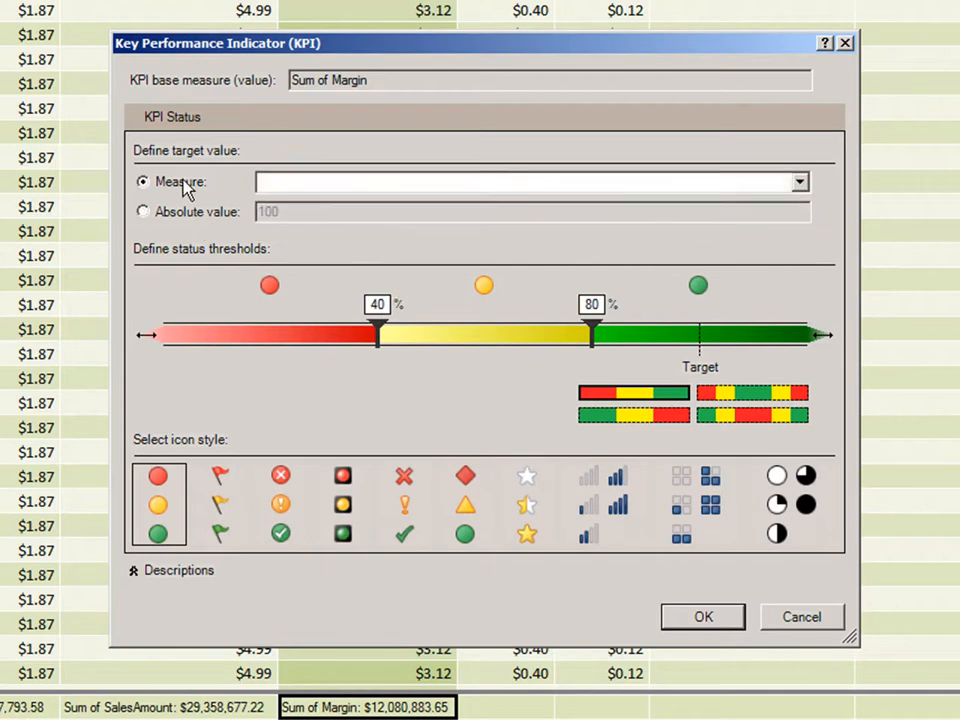
left_click(800, 185)
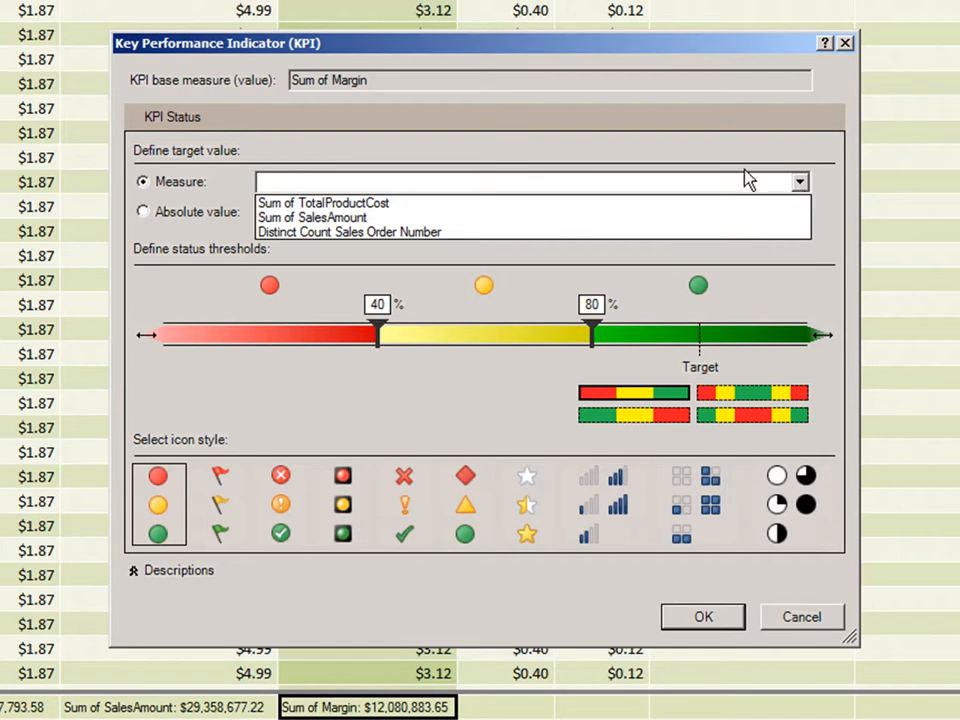
left_click(352, 206)
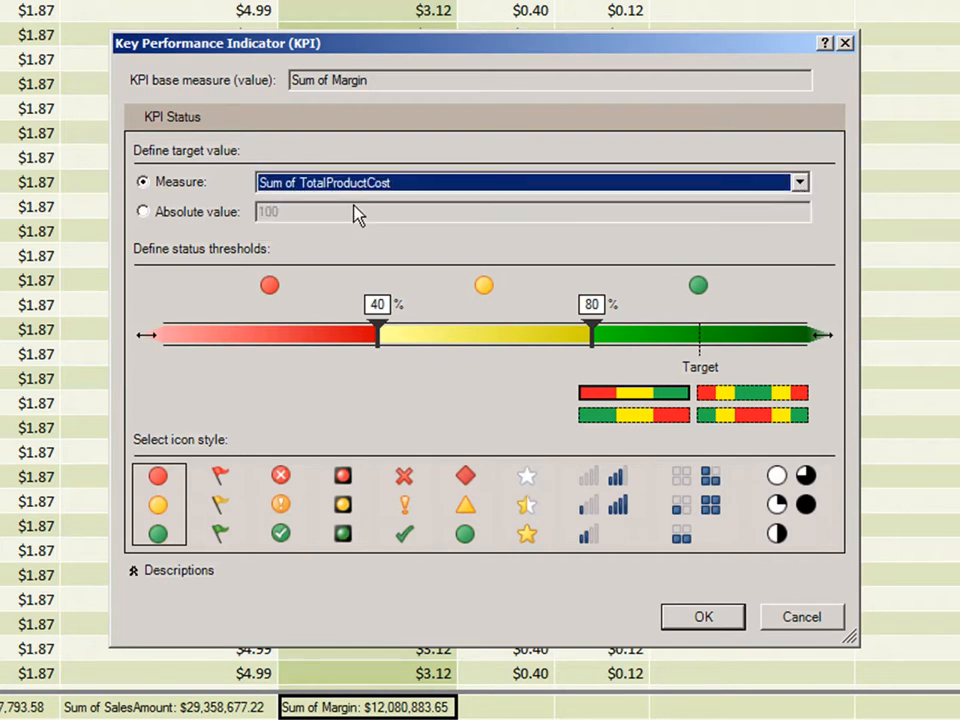
Set the KPI's status thresholds to 66% and 75% and choose the flag icon style.
left_click_drag(382, 340, 520, 343)
left_click_drag(593, 334, 566, 334)
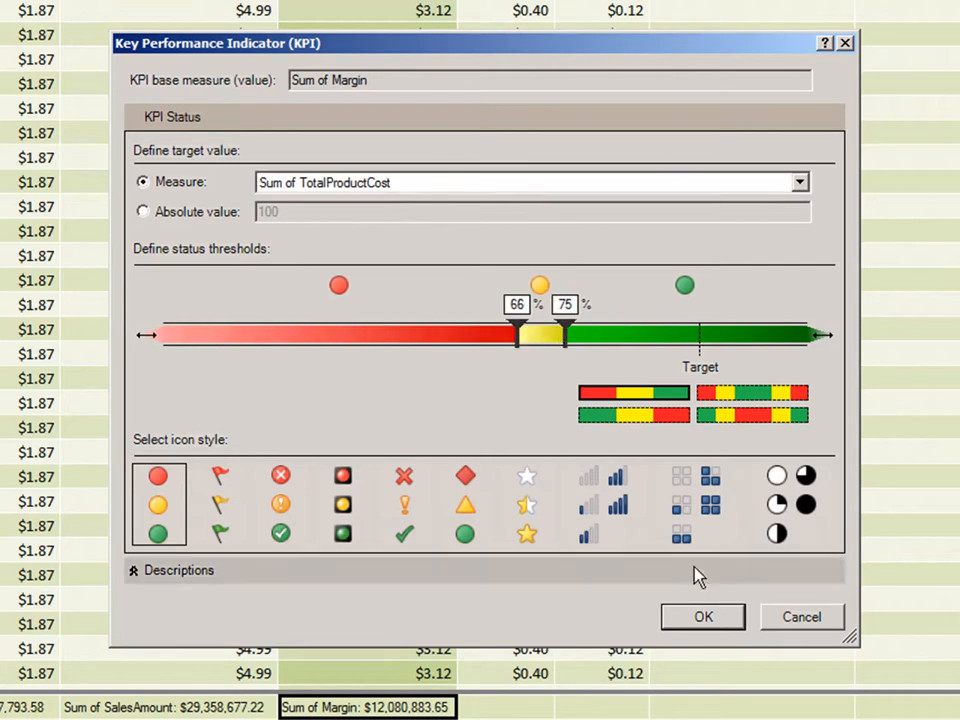
left_click(238, 506)
left_click(280, 508)
left_click(398, 512)
left_click(342, 512)
left_click(279, 522)
left_click(232, 520)
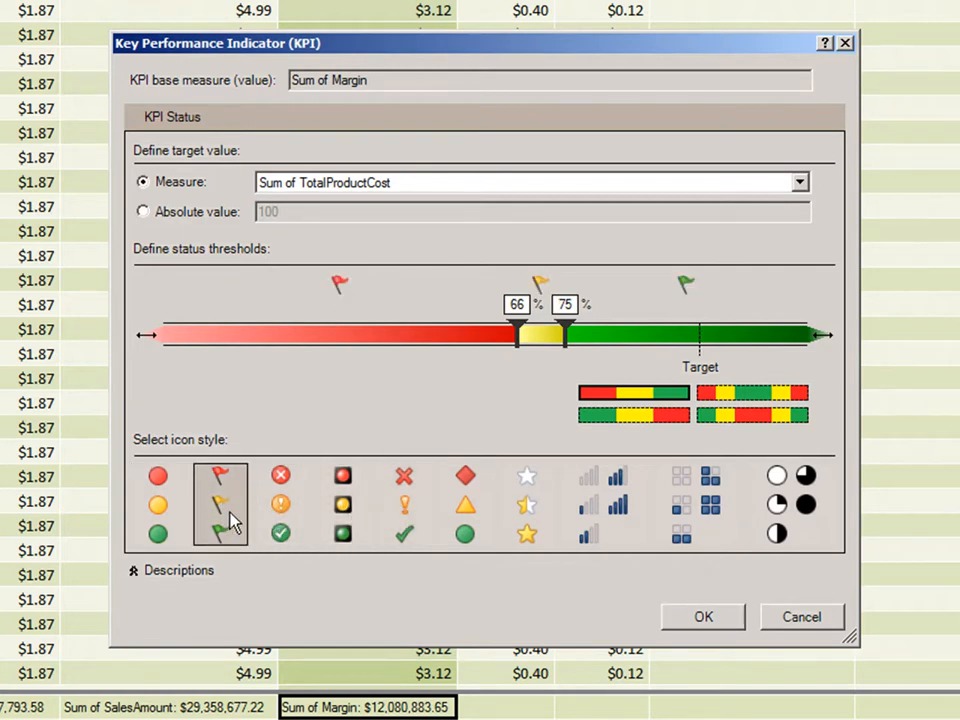
Look over the KPI's description fields, return to its status settings and save the KPI.
left_click(185, 572)
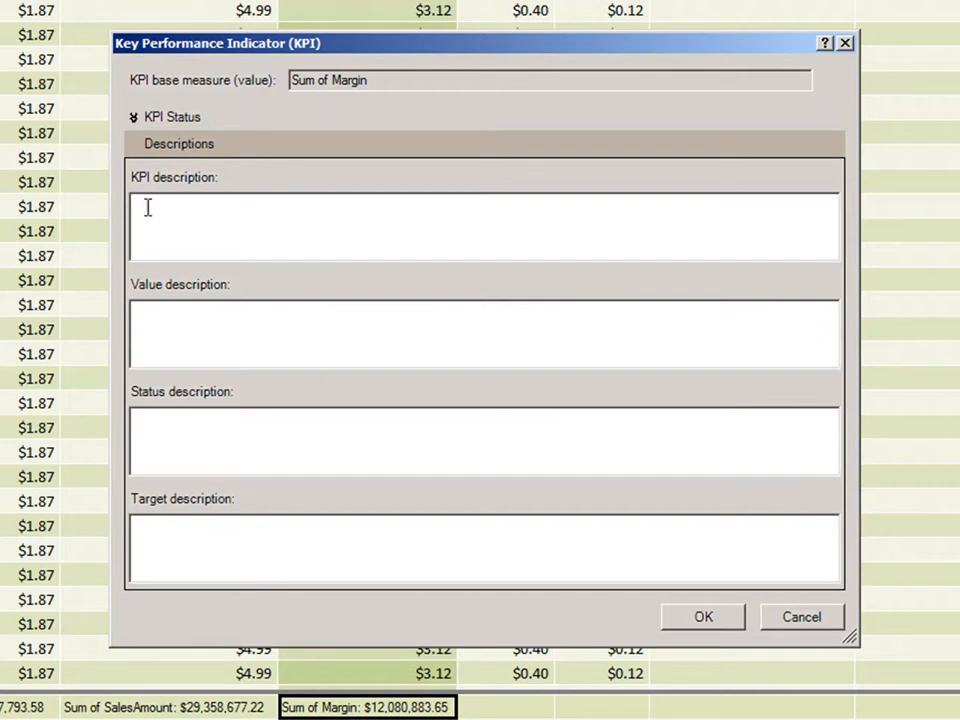
left_click(167, 120)
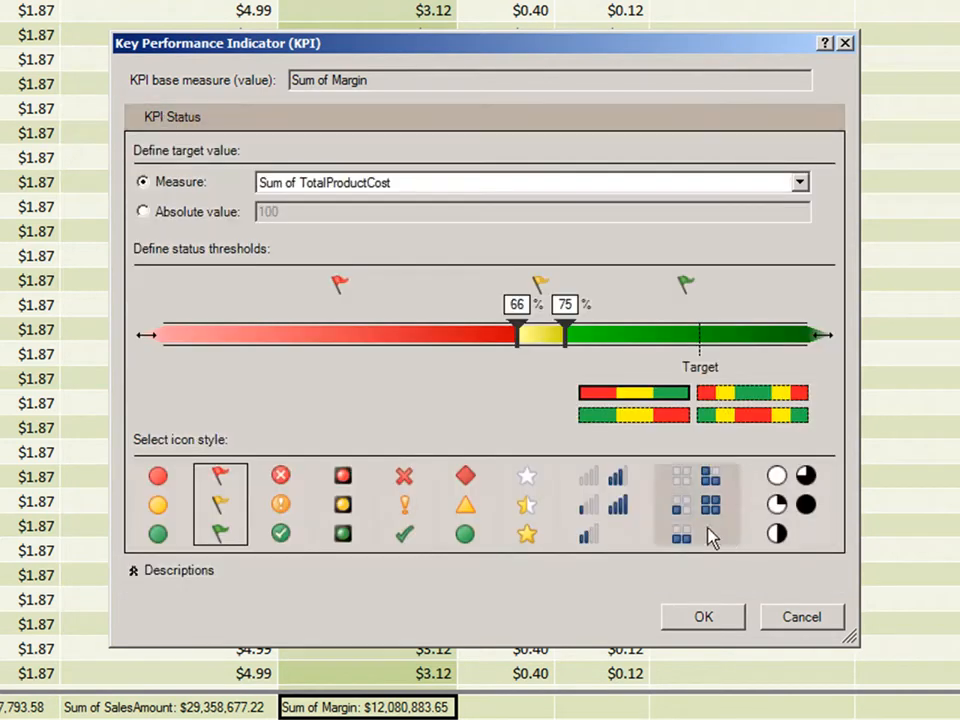
left_click(714, 627)
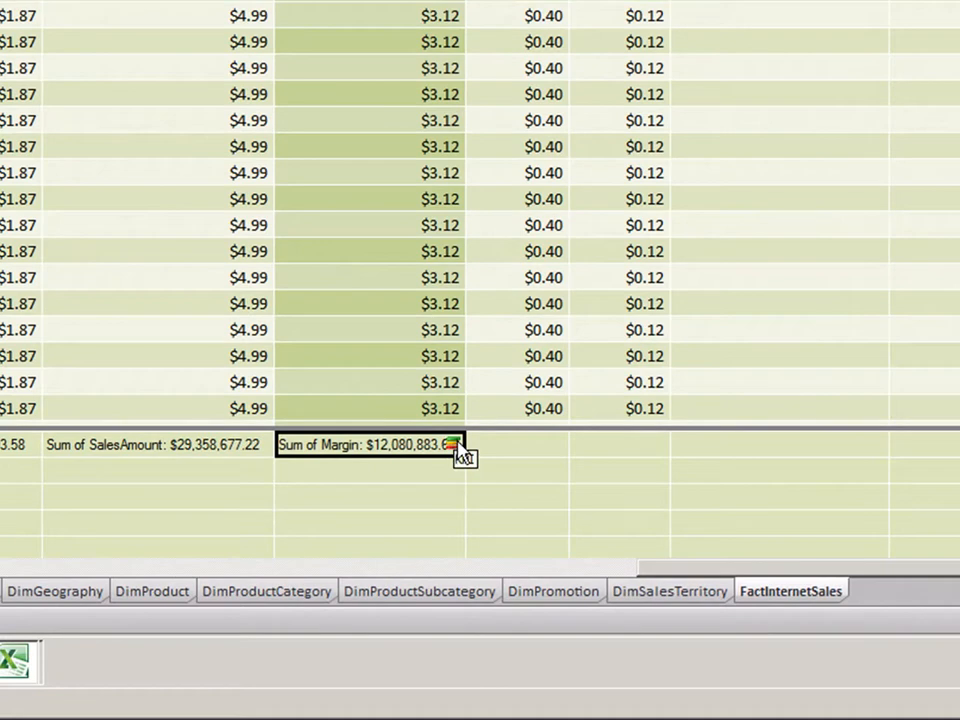
right_click(344, 449)
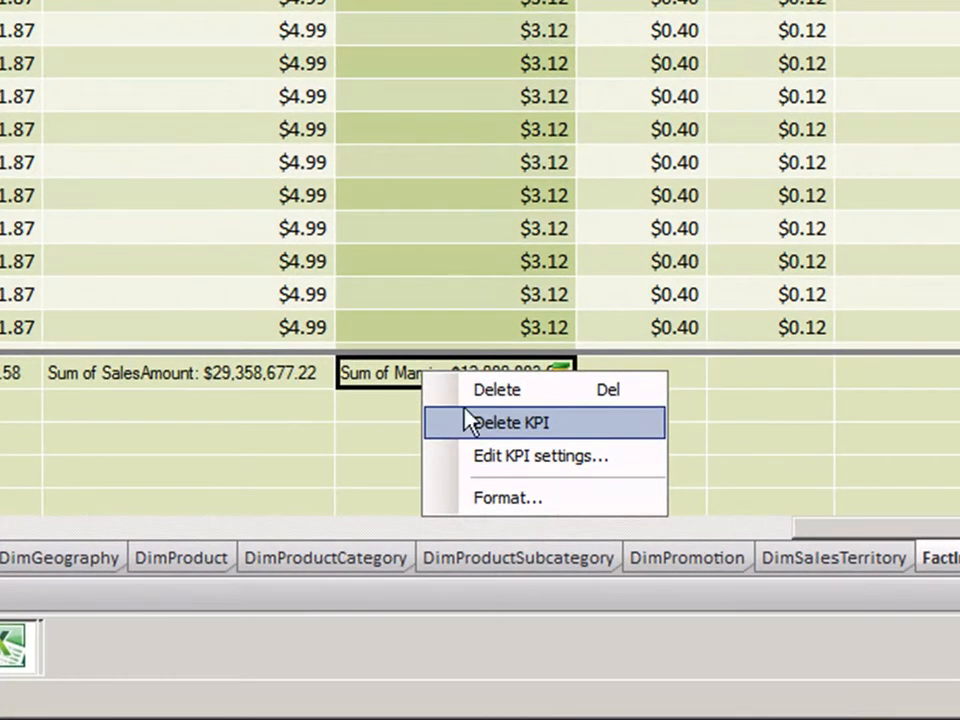
left_click(386, 418)
left_click(296, 659)
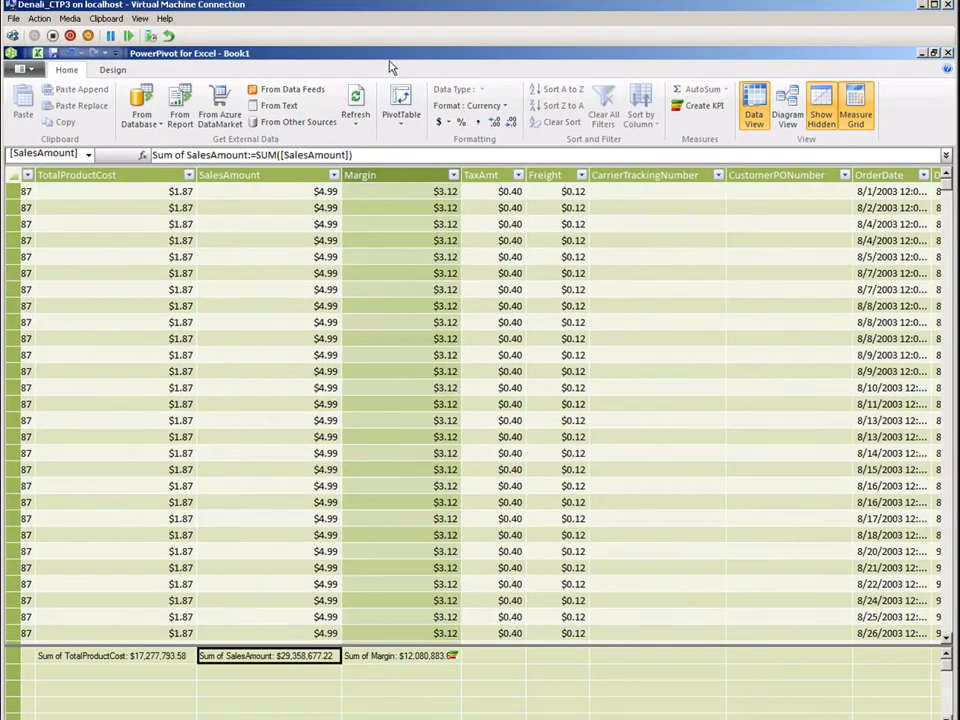
Insert a PivotTable on a new worksheet and add the Sum of Margin KPI from FactInternetSales to it.
left_click(401, 100)
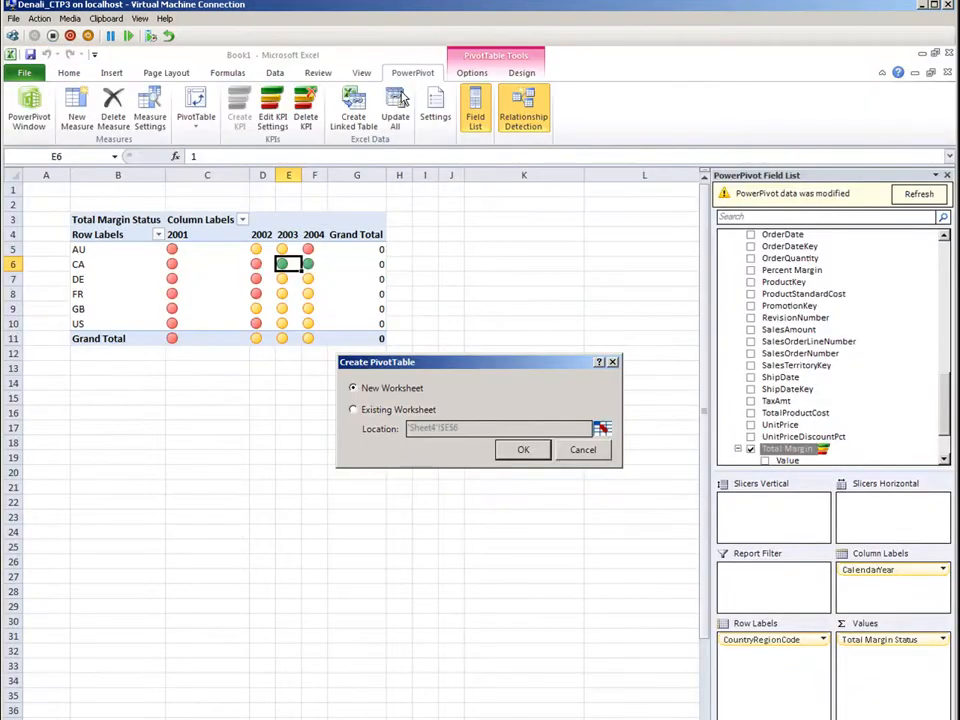
left_click(522, 449)
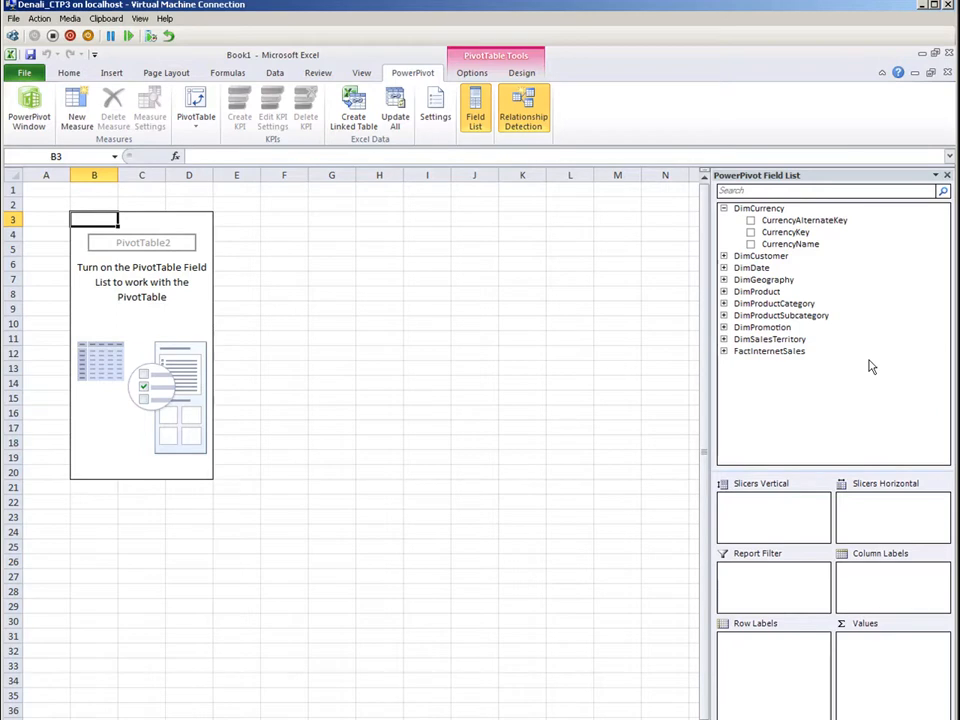
left_click(726, 351)
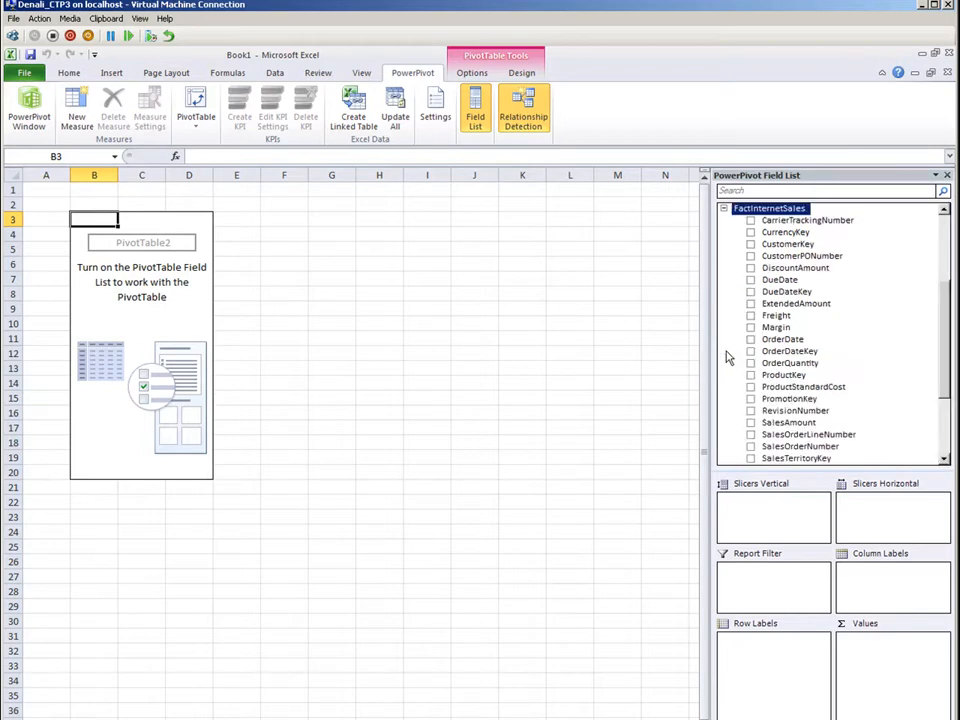
left_click_drag(945, 328, 938, 414)
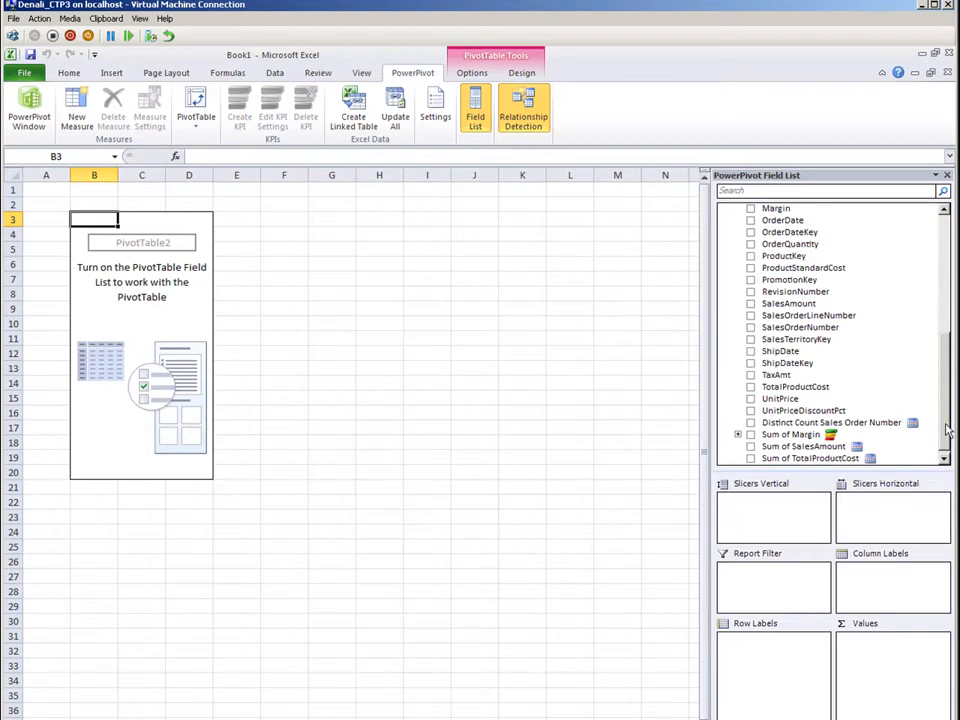
scroll(946, 428, "up", 1)
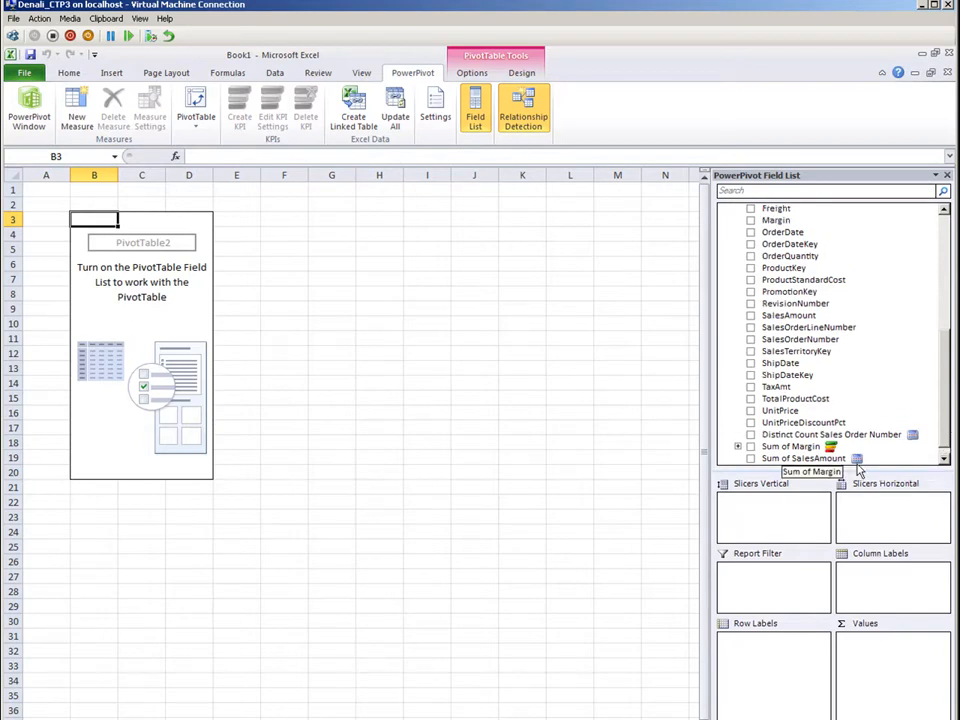
left_click(750, 447)
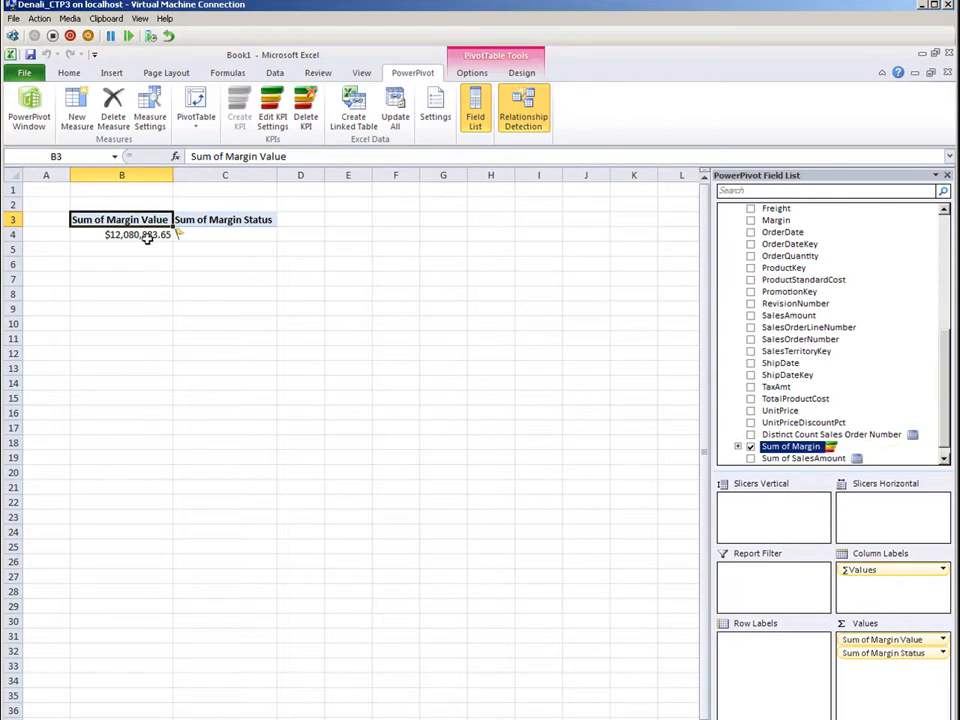
Add CountryRegionCode from DimGeography as row labels and FiscalYear from DimDate as column labels of the PivotTable.
left_click_drag(945, 425, 946, 316)
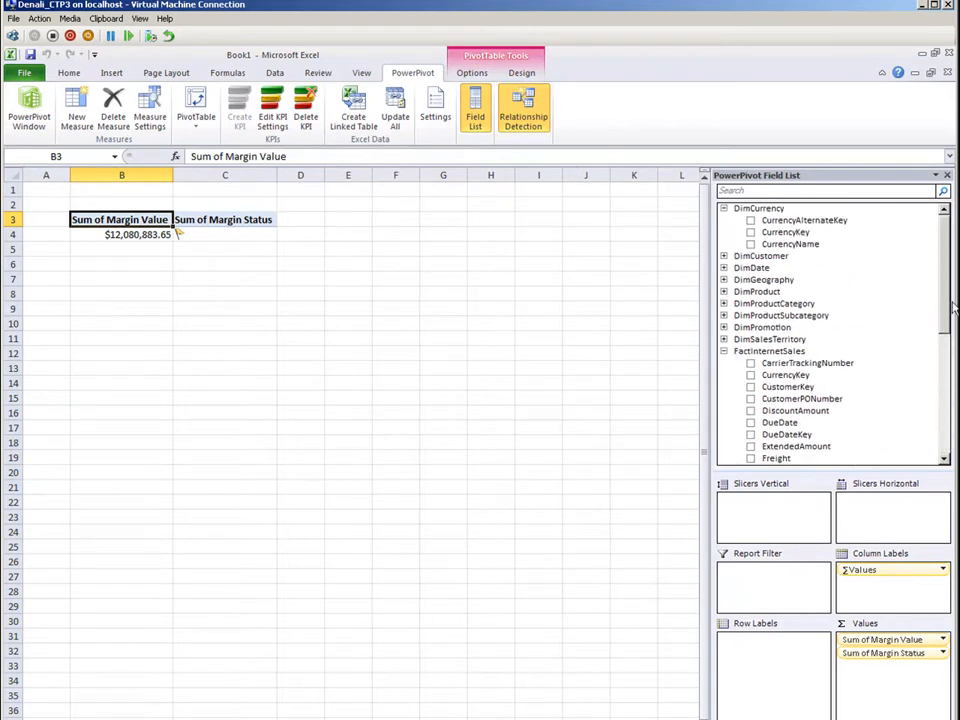
left_click(724, 281)
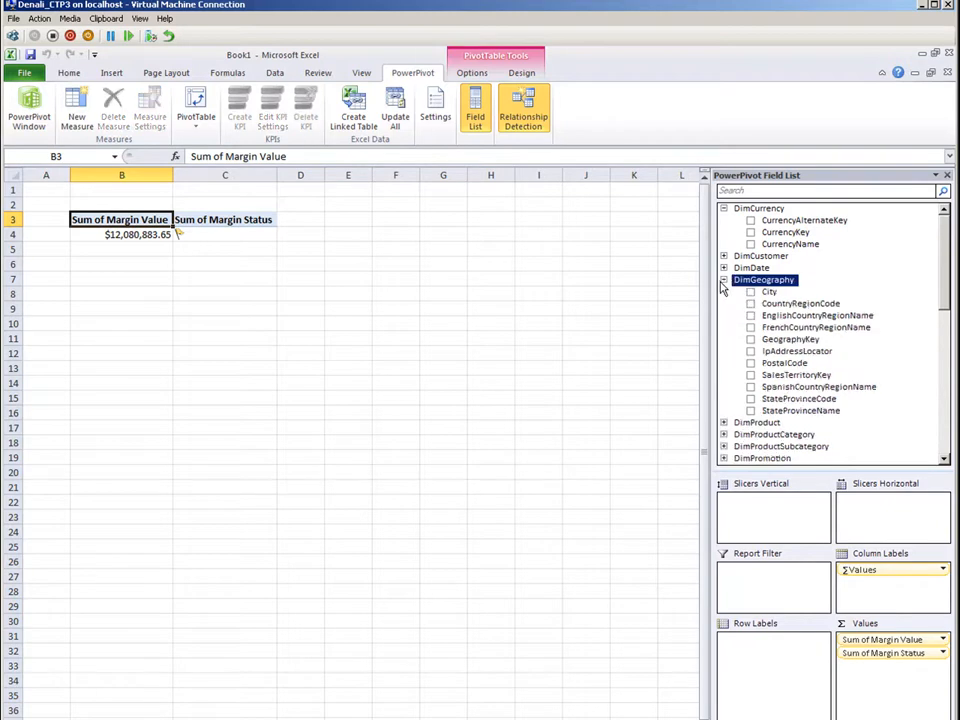
left_click(750, 304)
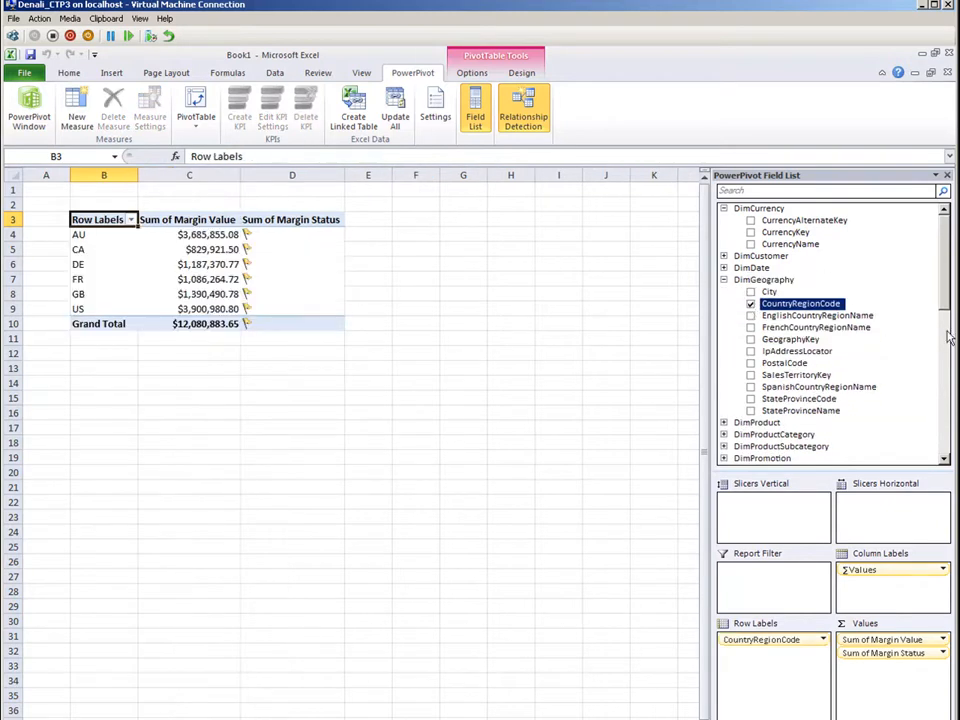
double_click(752, 267)
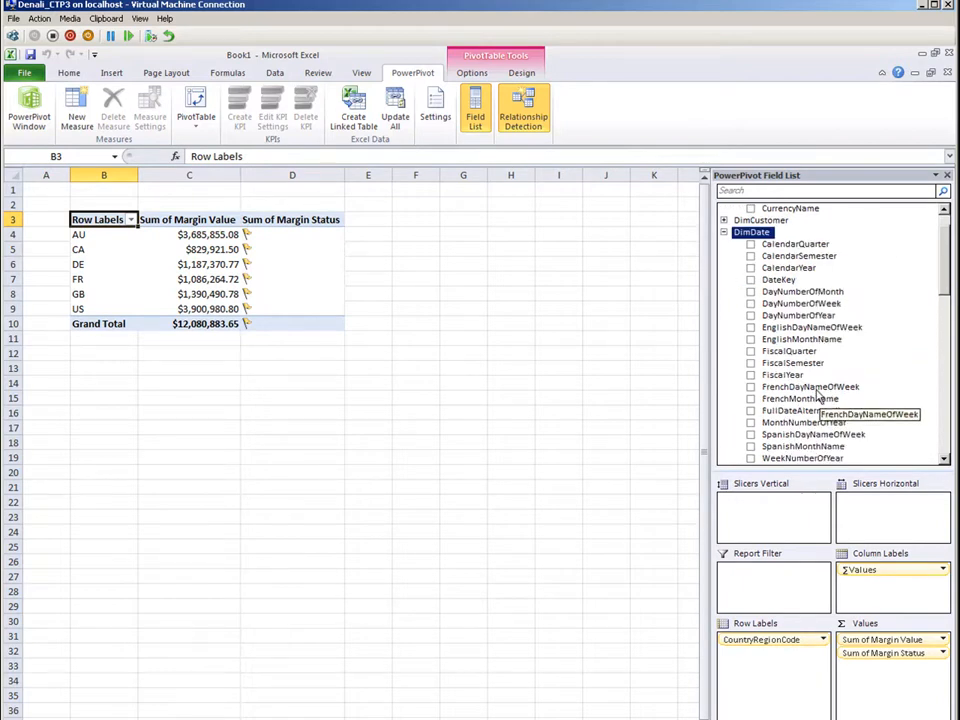
left_click_drag(788, 387, 860, 570)
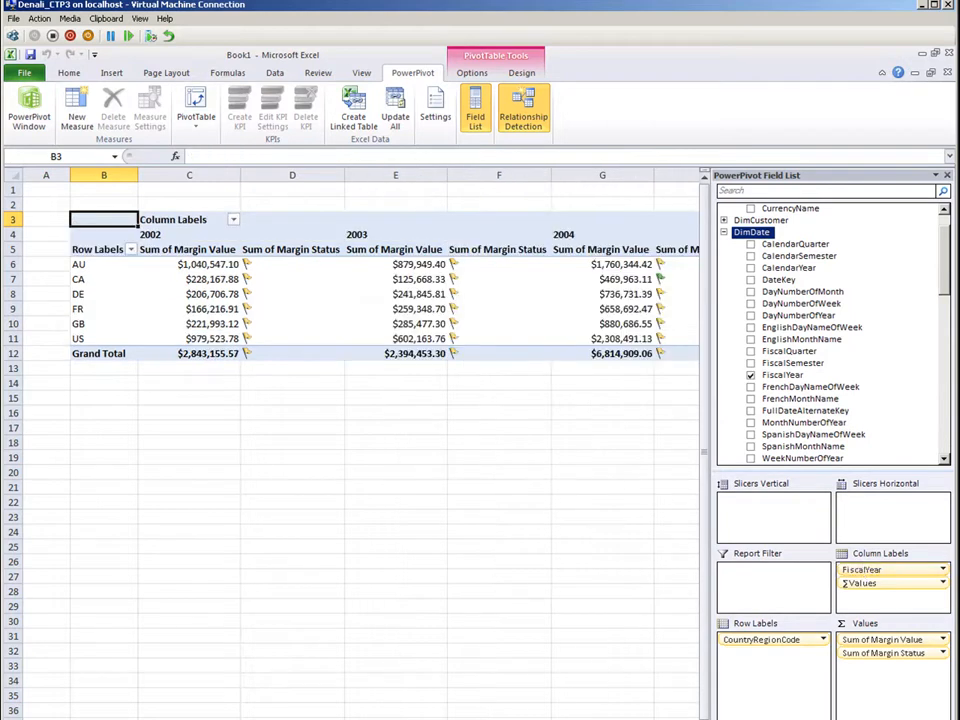
scroll(352, 440, "right", 6)
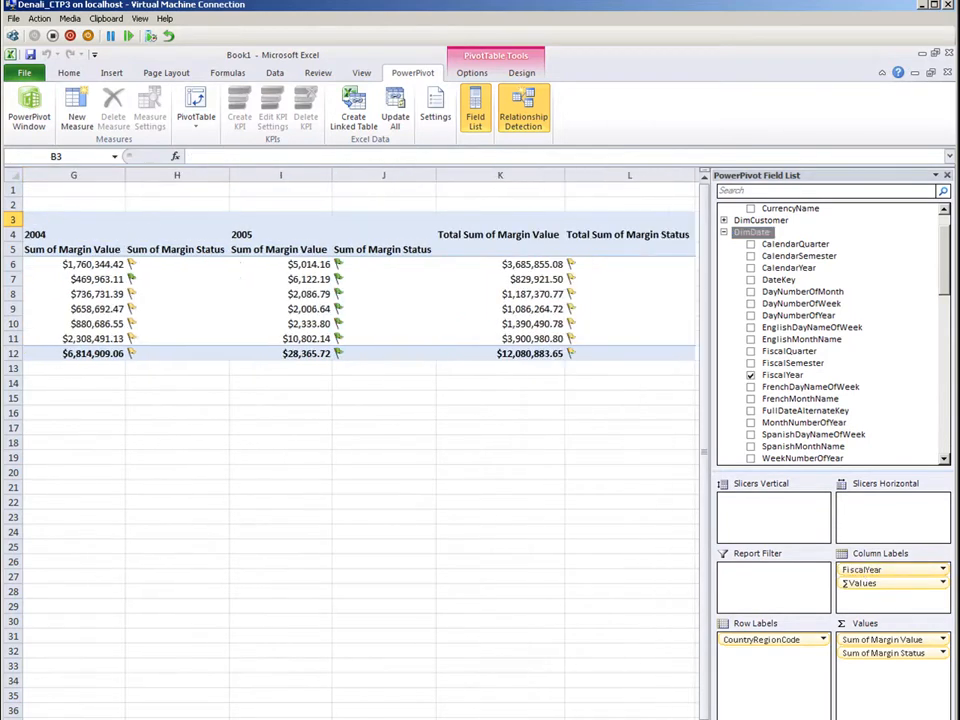
scroll(352, 440, "left", 6)
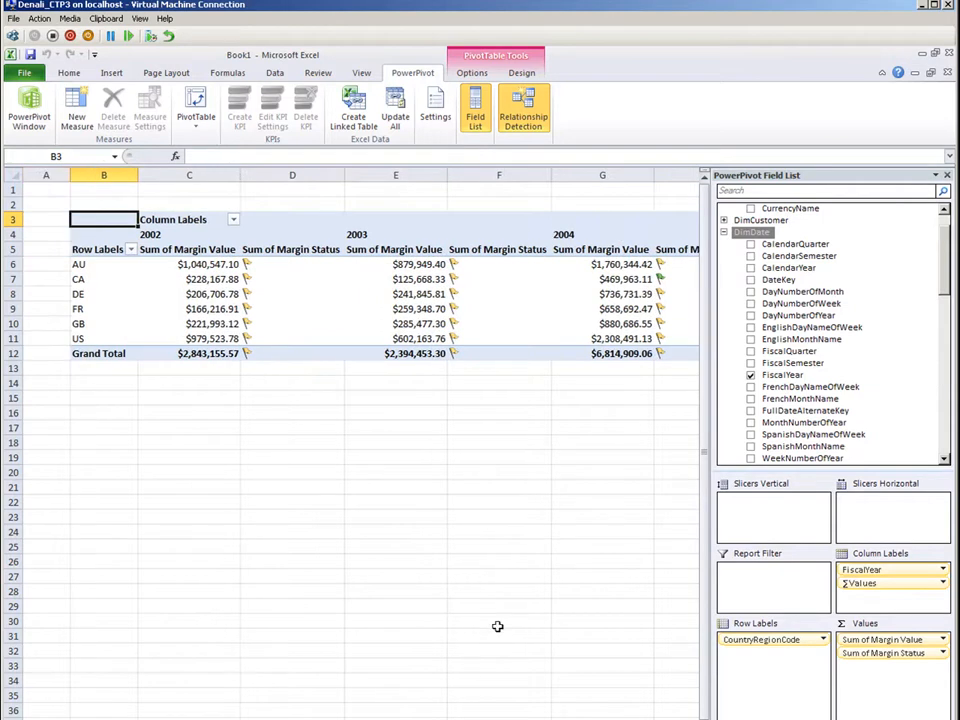
Edit the Sum of Margin KPI's settings from the PivotTable, lowering its upper status threshold, and save them.
left_click(283, 313)
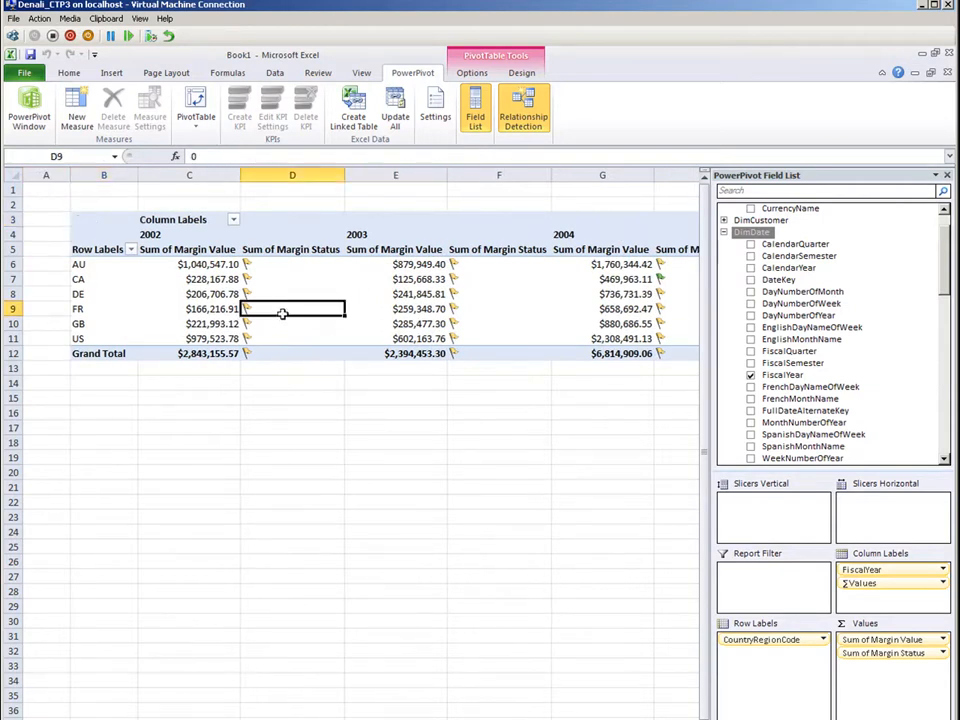
scroll(808, 440, "down", 15)
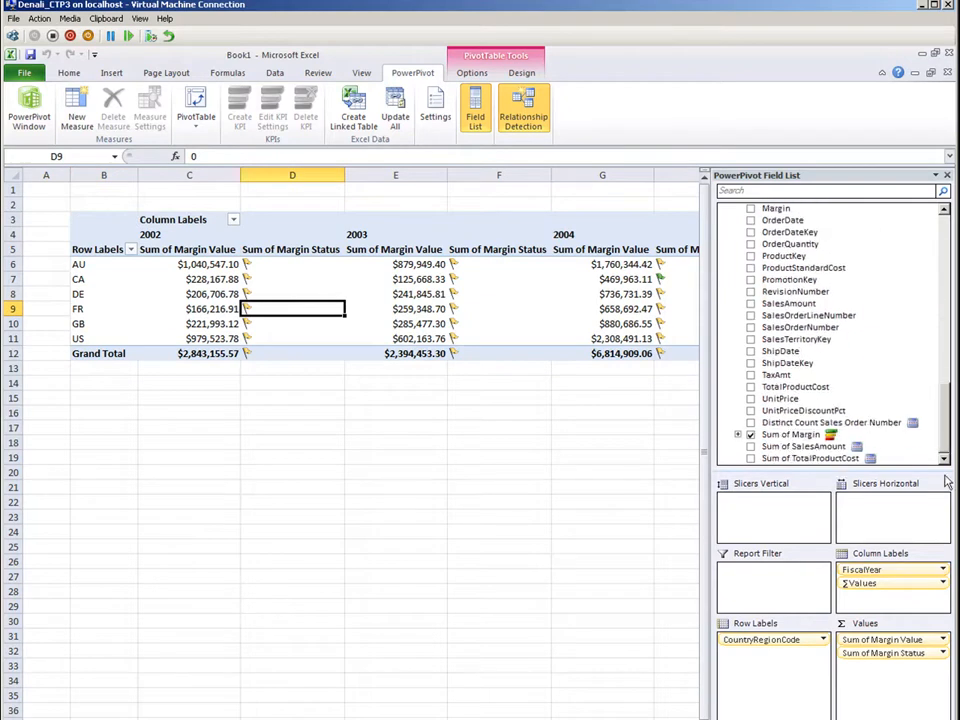
left_click(795, 435)
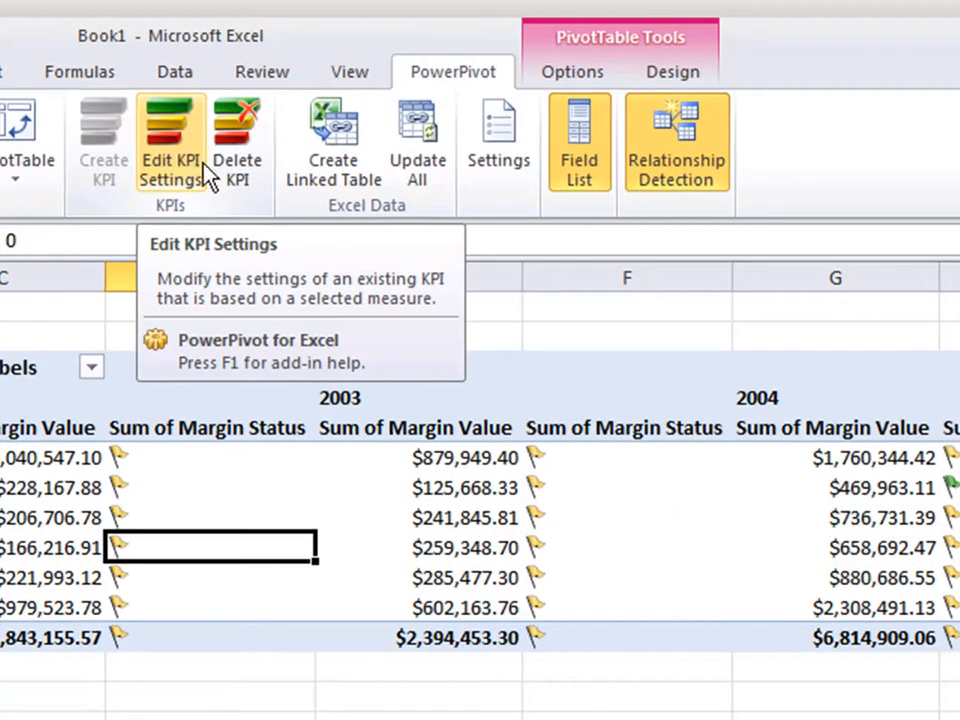
left_click(186, 160)
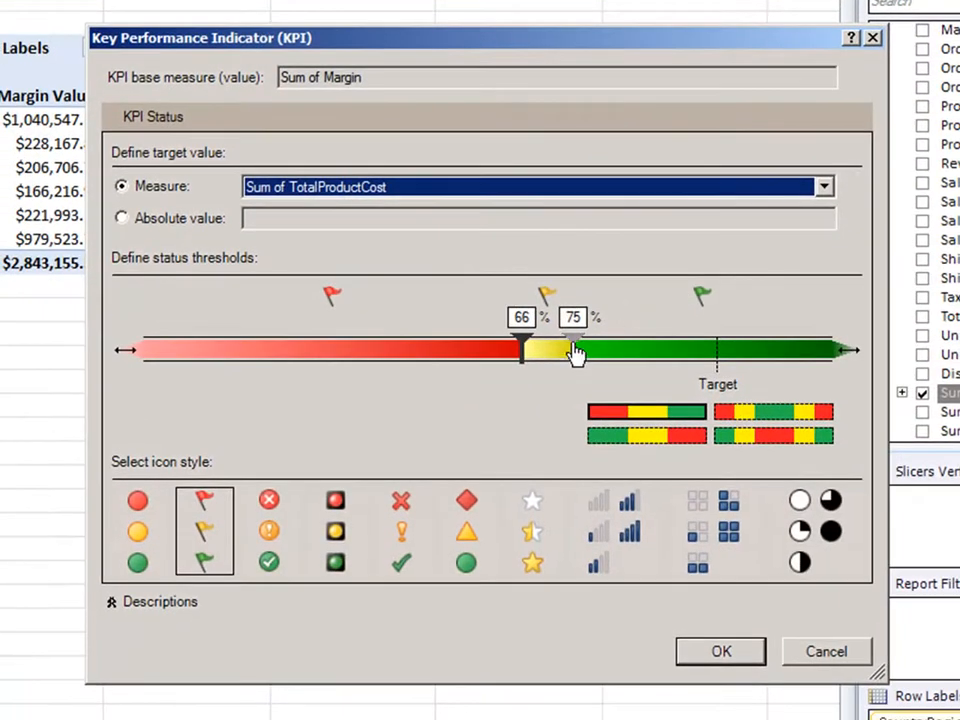
left_click_drag(574, 351, 546, 343)
left_click(715, 650)
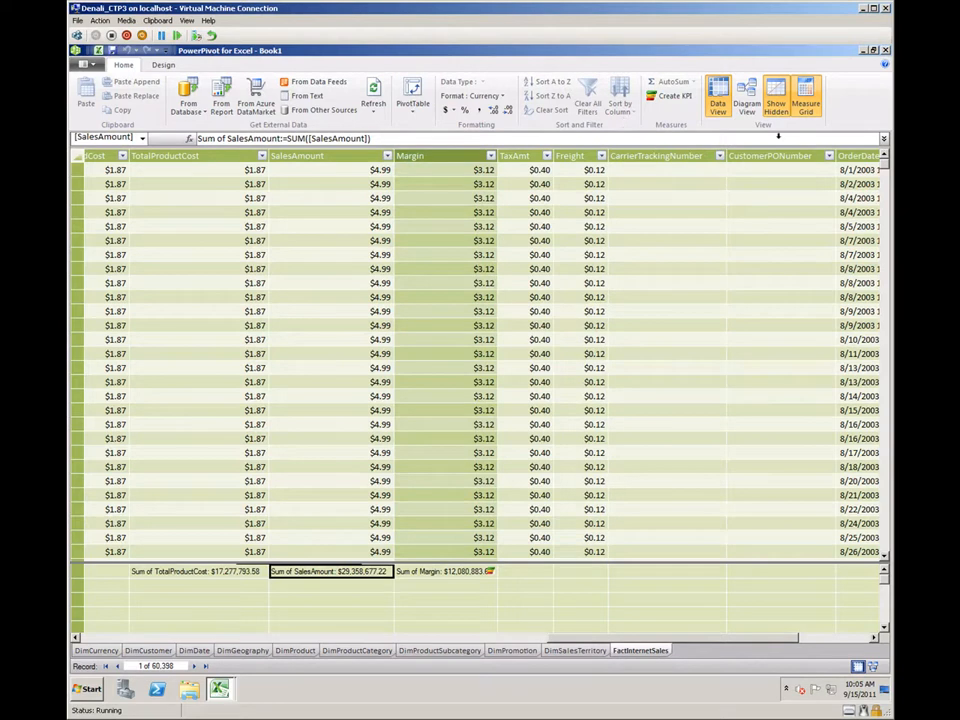
Switch to the PowerPivot window's diagram view and examine the relationships leading to the DimDate table.
left_click(747, 96)
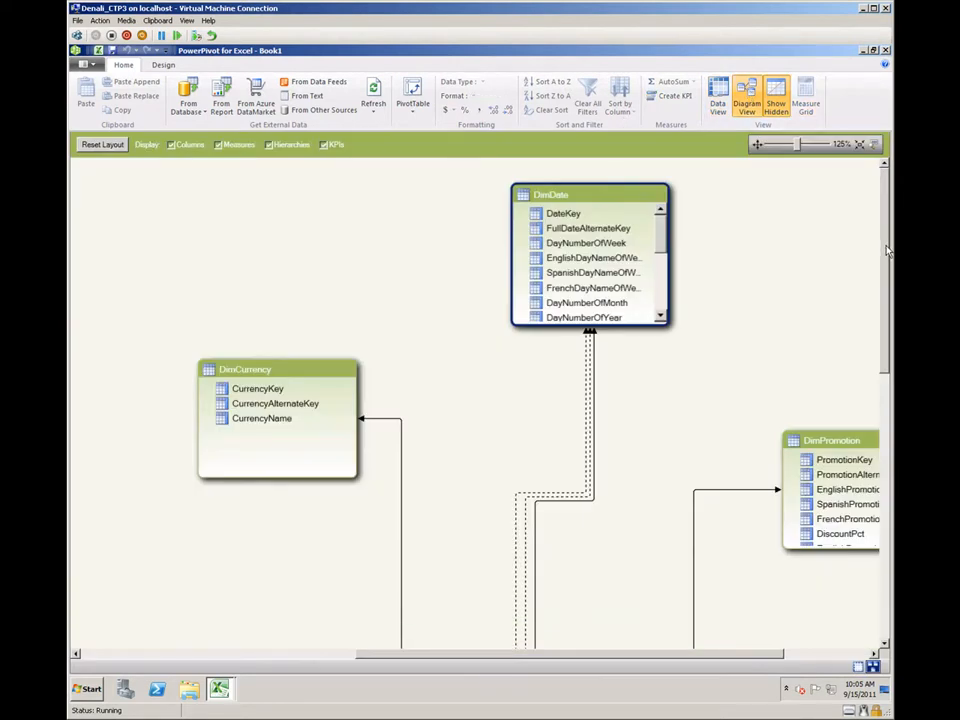
left_click_drag(887, 248, 887, 366)
left_click_drag(940, 493, 950, 405)
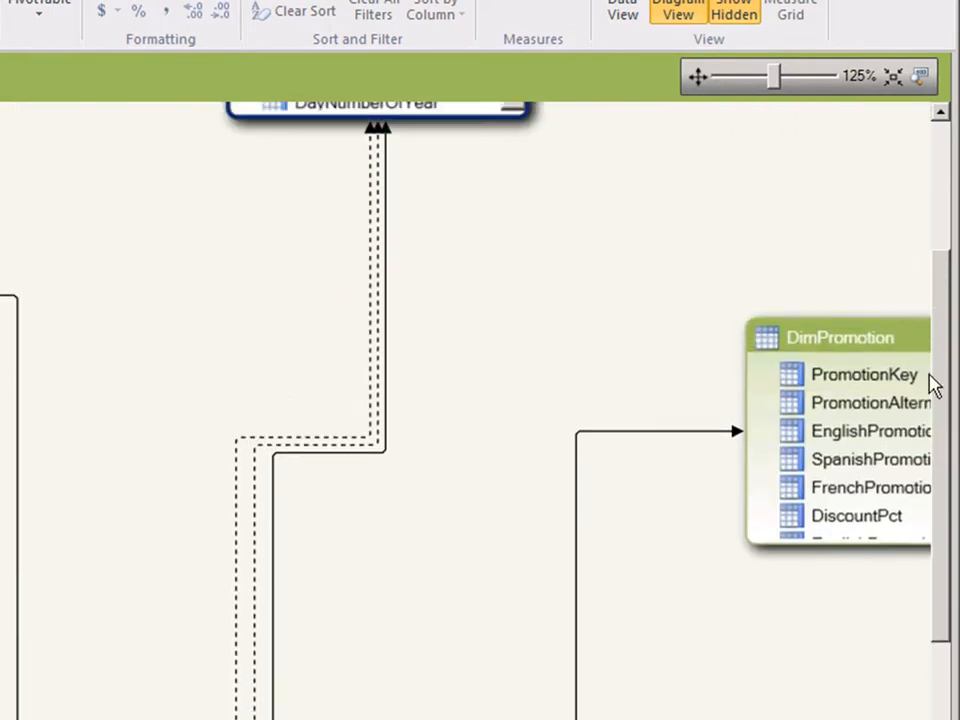
Examine the three relationships between FactInternetSales and DimDate in the diagram, checking which key columns each of them connects.
left_click_drag(777, 81, 765, 83)
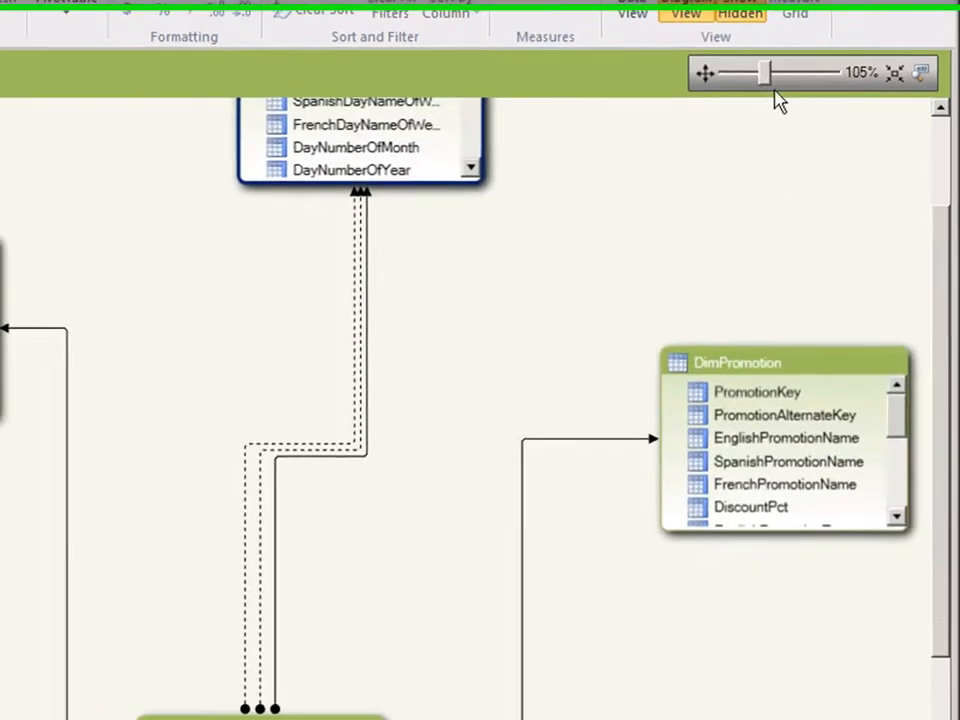
left_click_drag(938, 552, 938, 484)
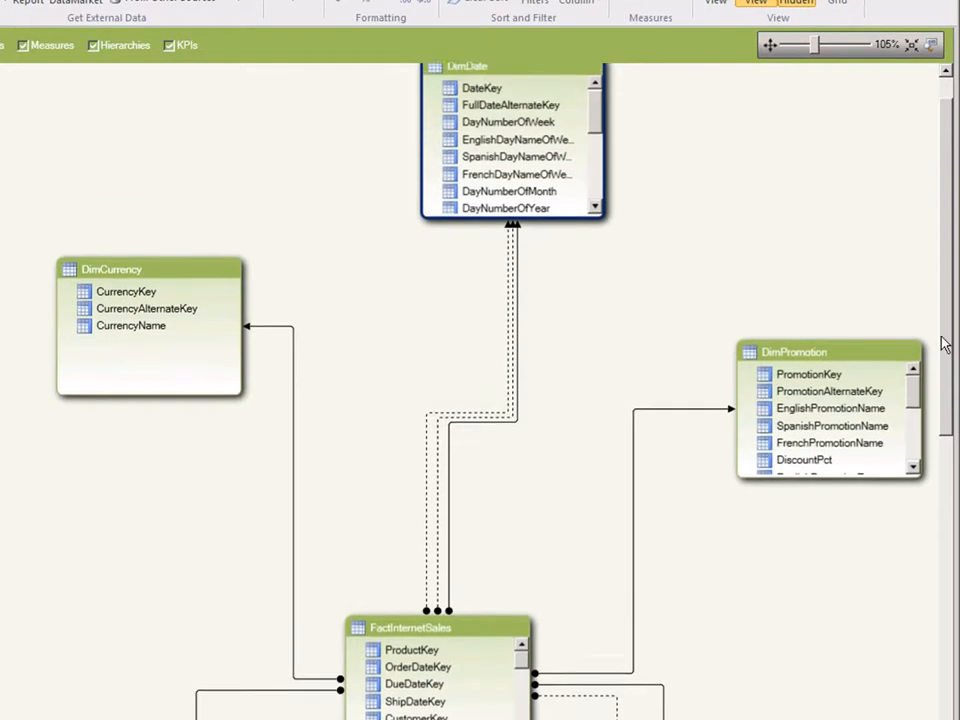
left_click_drag(944, 345, 943, 343)
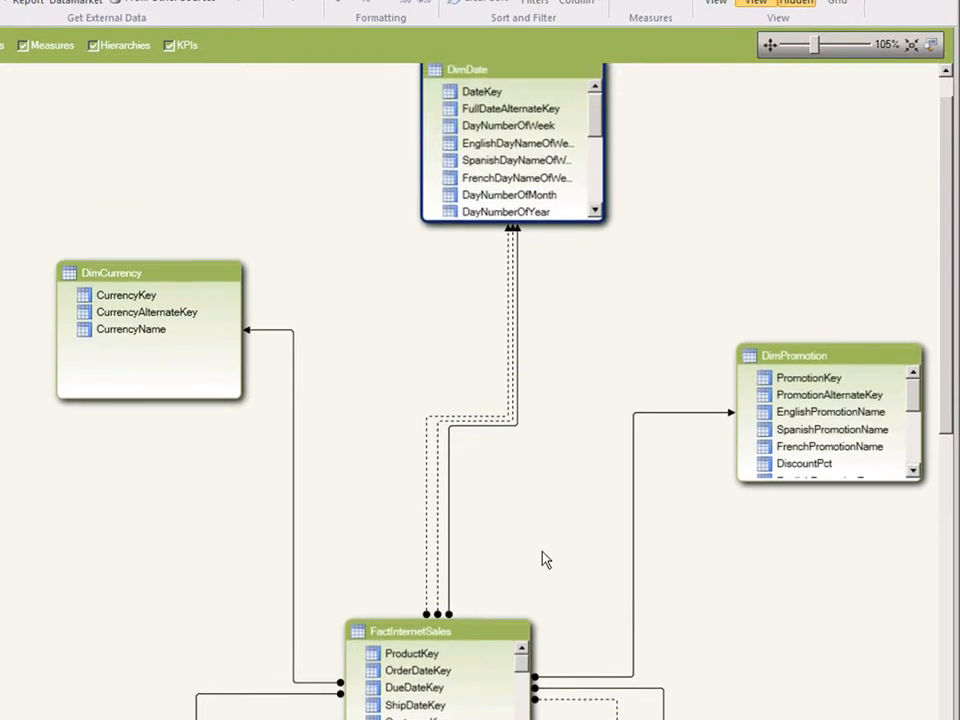
left_click(438, 514)
left_click(425, 513)
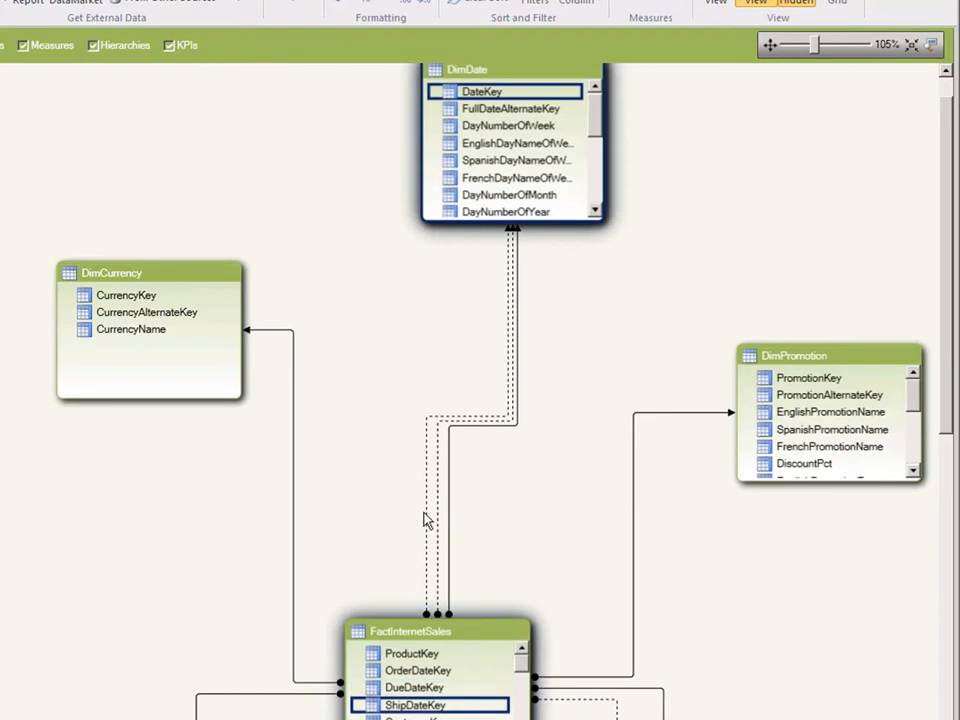
left_click(437, 516)
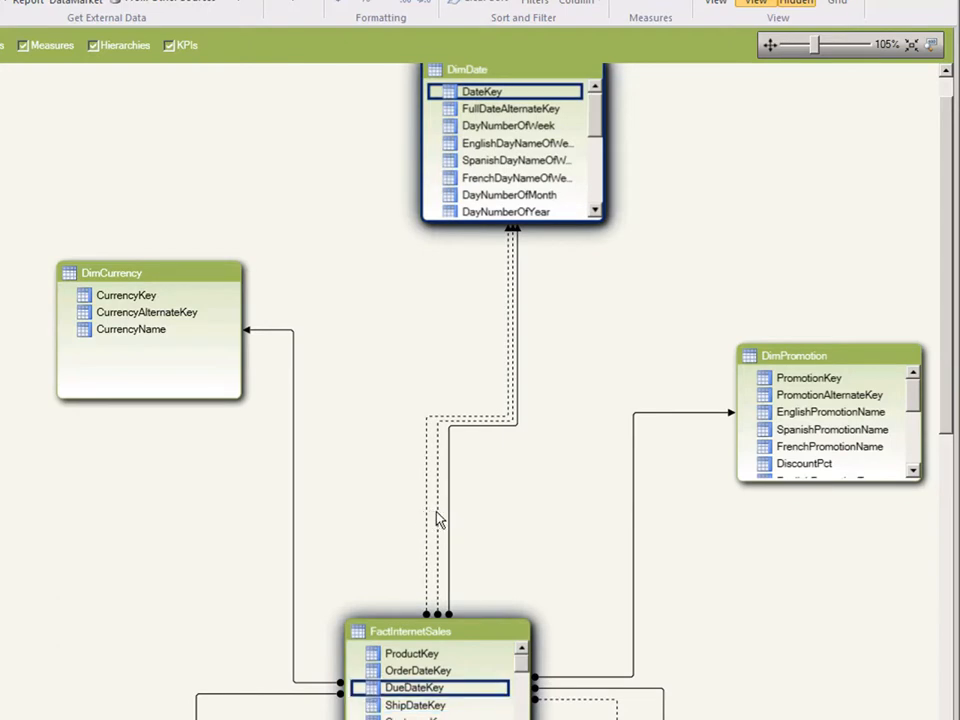
left_click(449, 519)
left_click(438, 519)
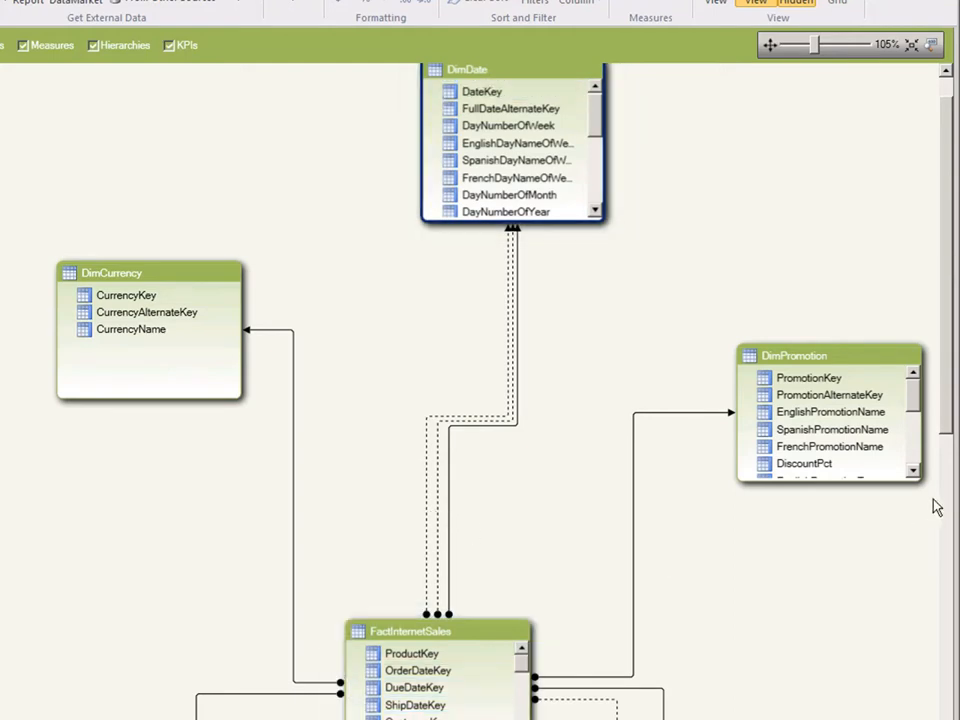
Enlarge the DimDate table in the diagram so that all its columns fit without scrolling.
left_click_drag(944, 407, 956, 309)
left_click_drag(551, 258, 531, 574)
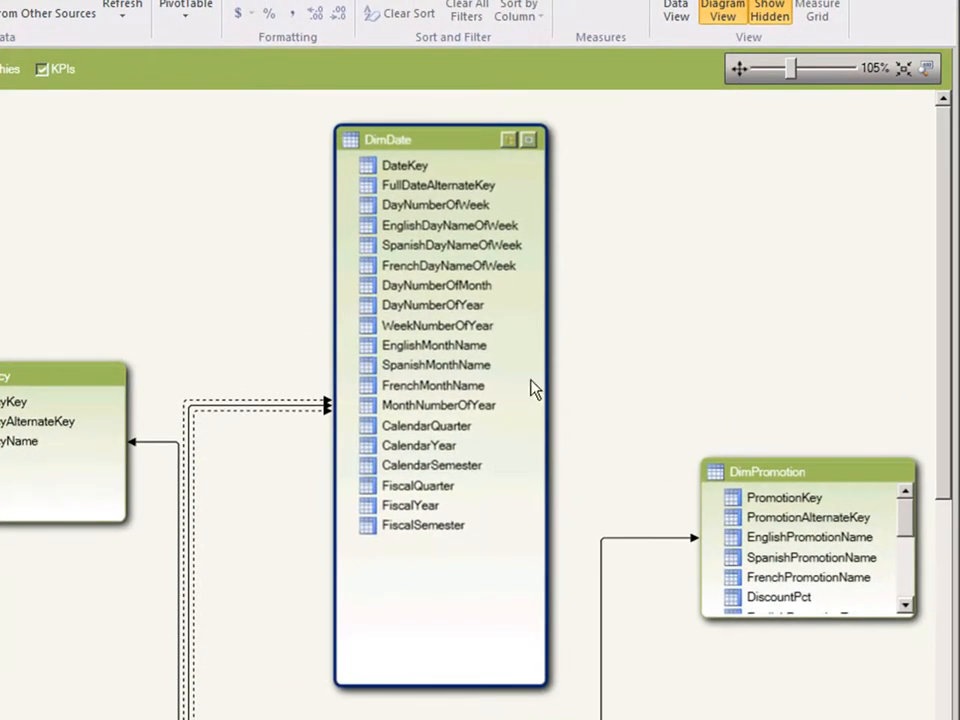
left_click_drag(798, 69, 804, 69)
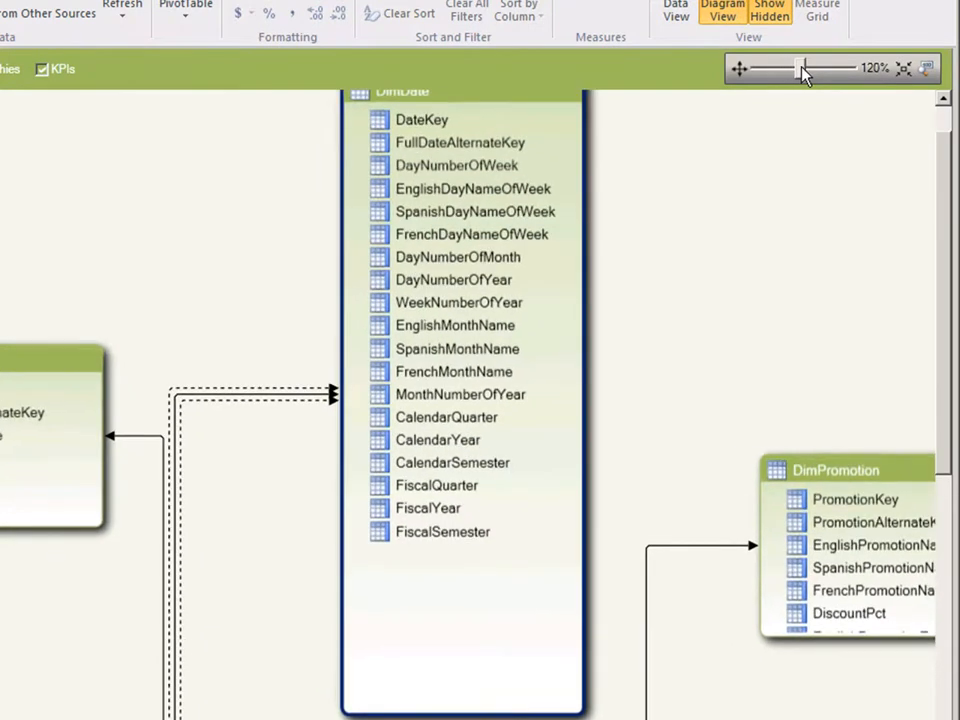
Maximize the DimDate table and create a hierarchy named Calendar in it.
scroll(944, 210, "up", 1)
mouse_move(541, 184)
left_click(564, 148)
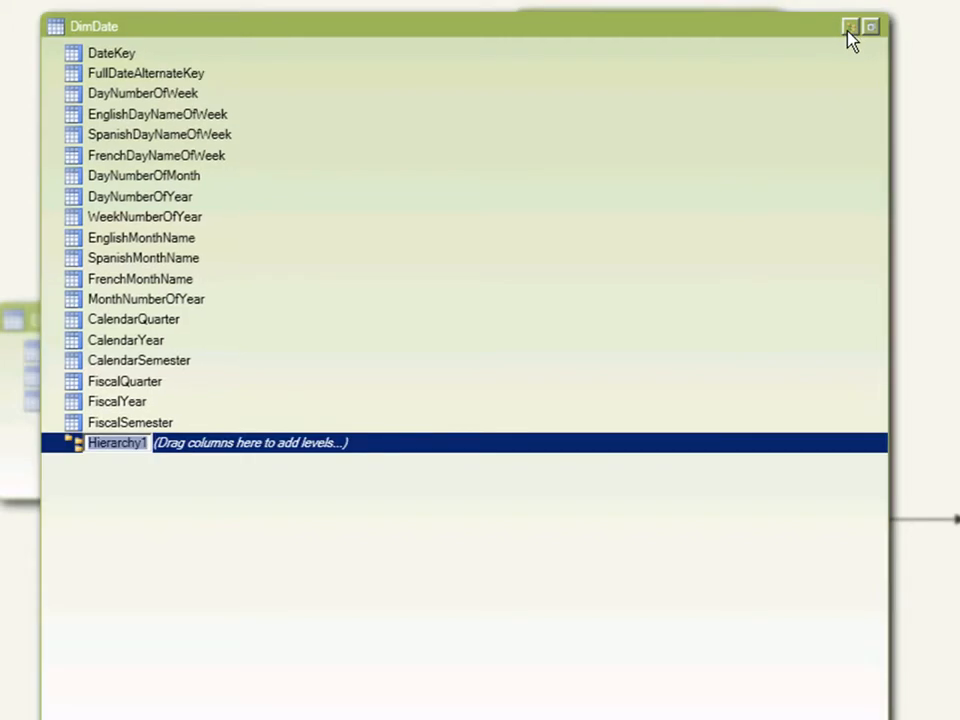
type("Calendar")
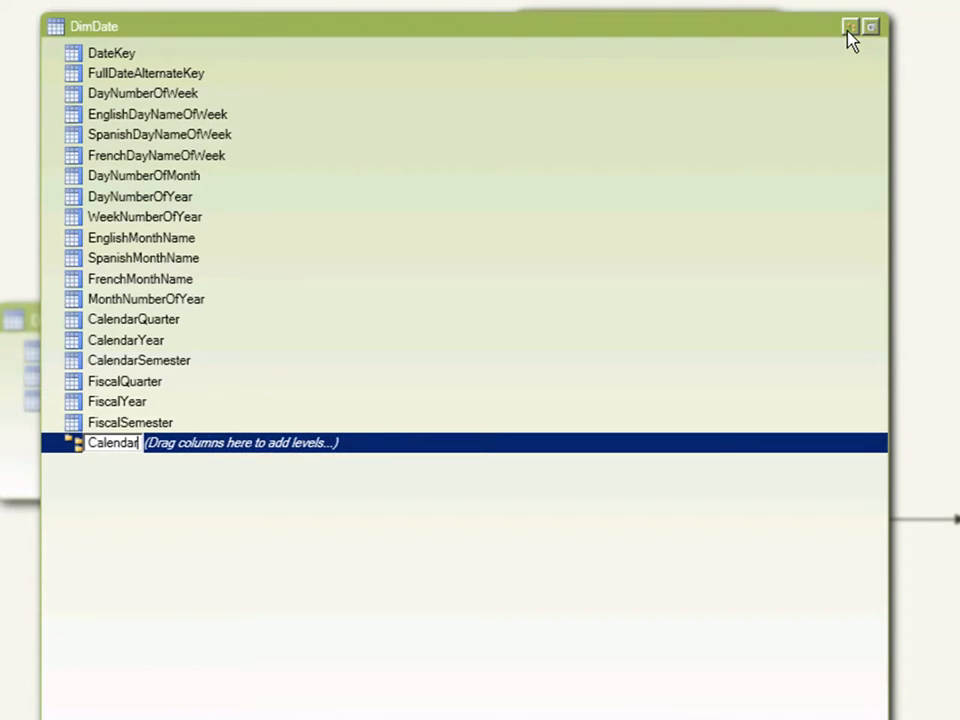
key("Return")
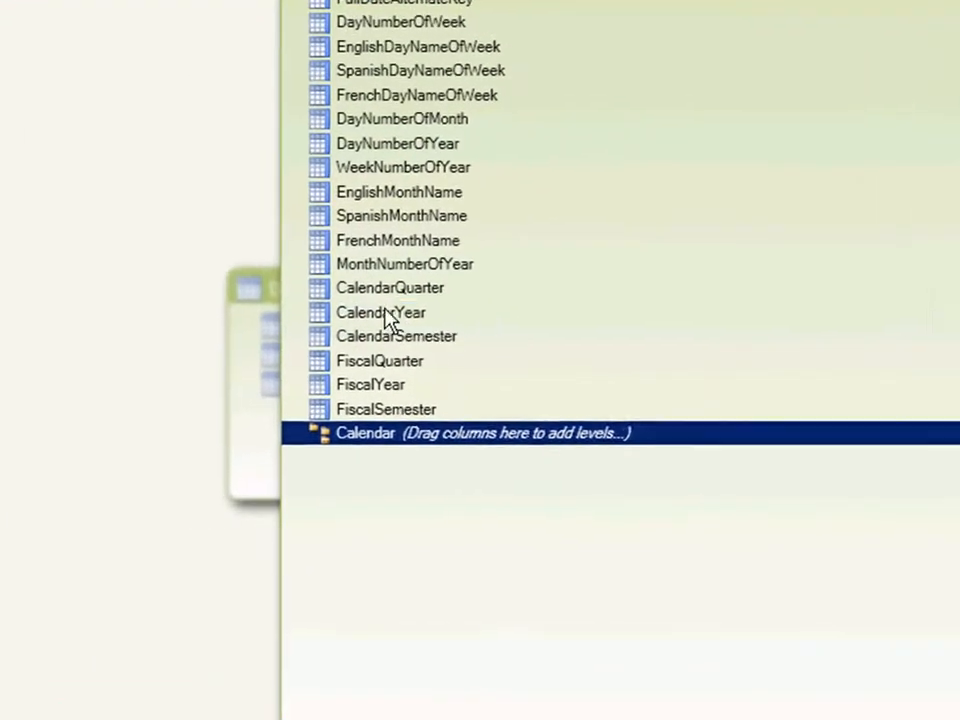
Add CalendarYear, CalendarSemester and CalendarQuarter, in that order, as levels of the Calendar hierarchy.
left_click(121, 342)
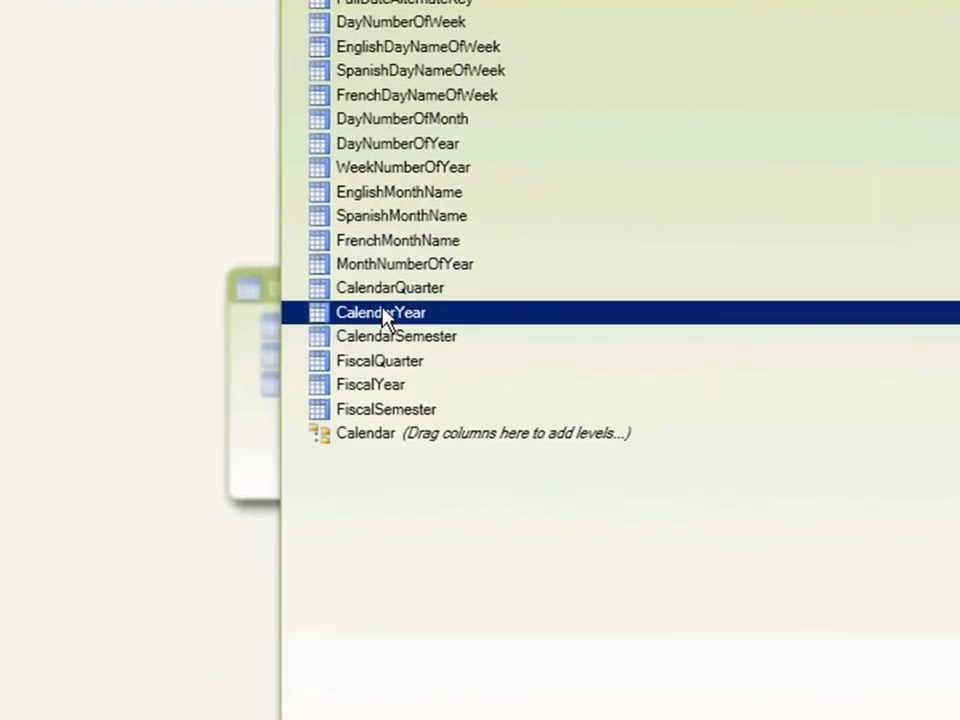
left_click_drag(383, 408, 366, 450)
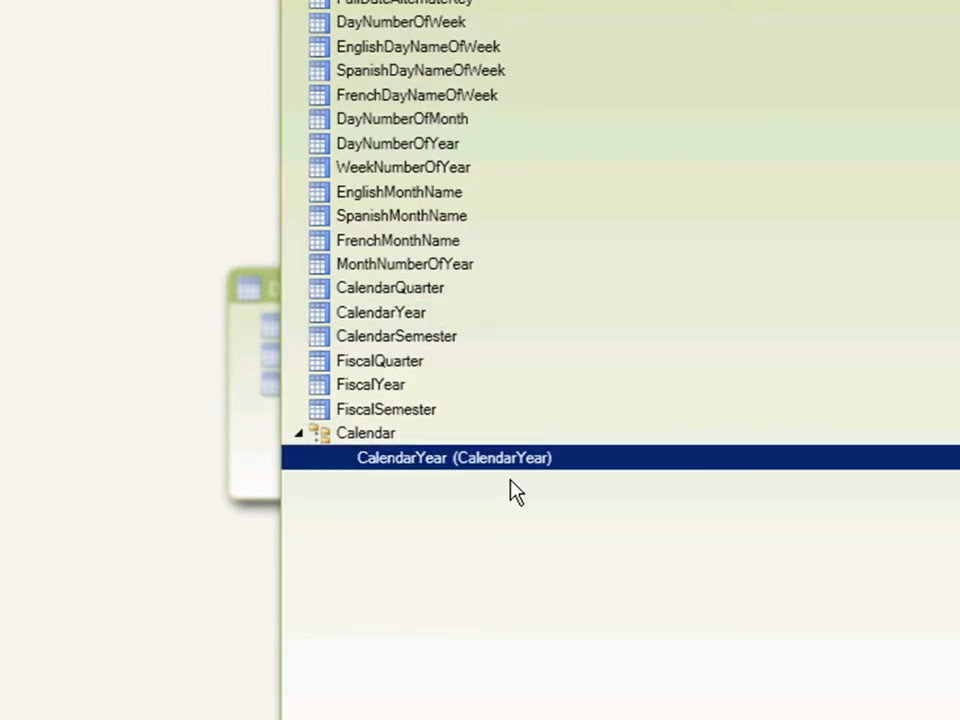
left_click_drag(418, 340, 496, 481)
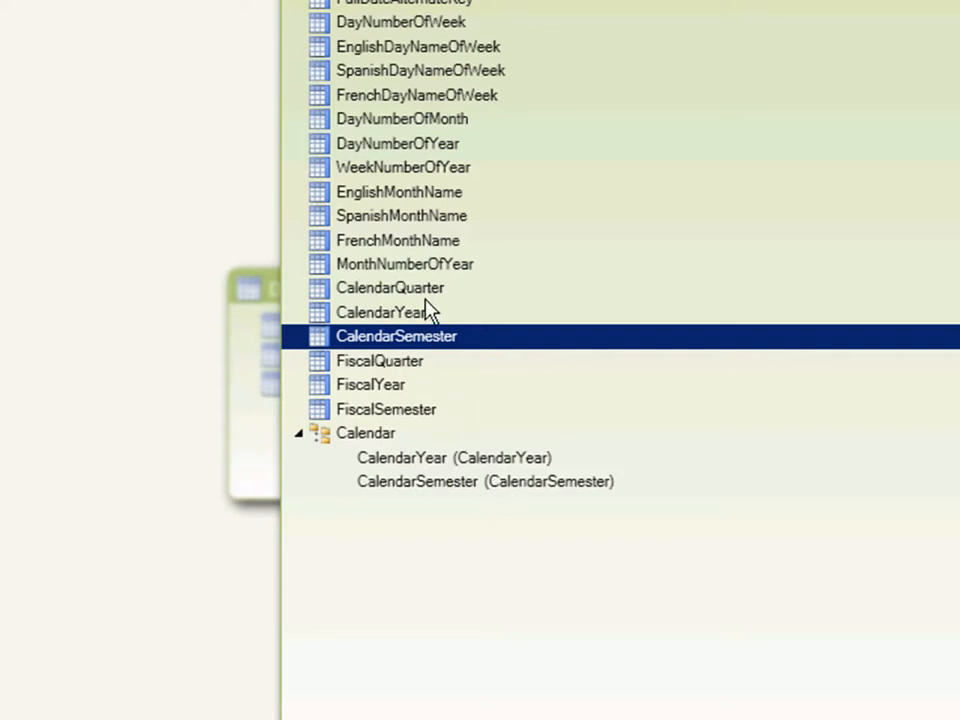
left_click_drag(411, 290, 462, 510)
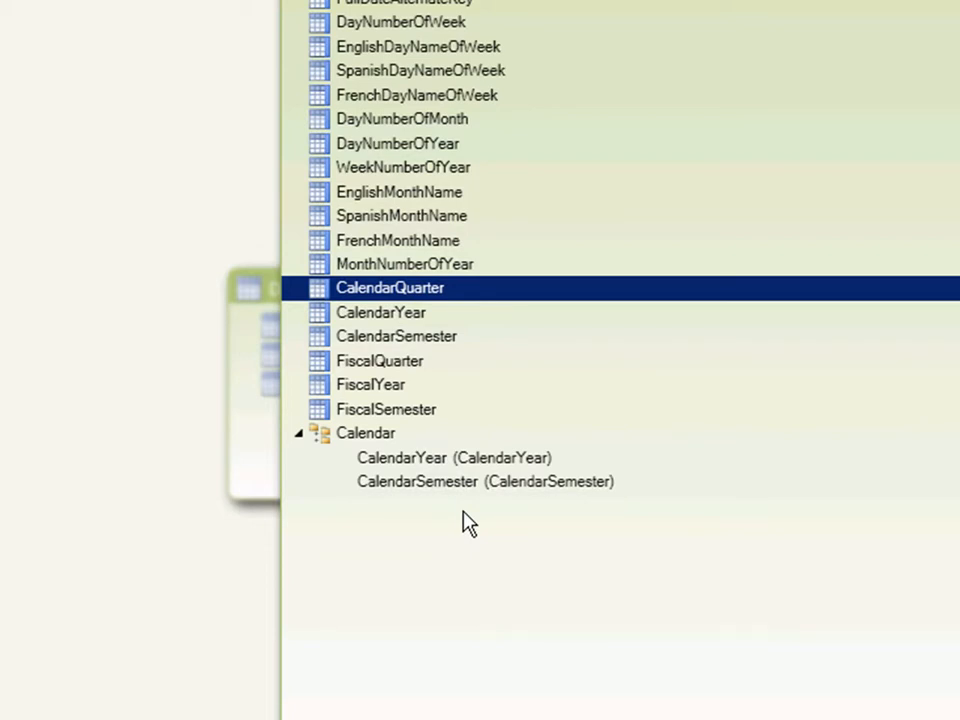
left_click_drag(395, 288, 450, 488)
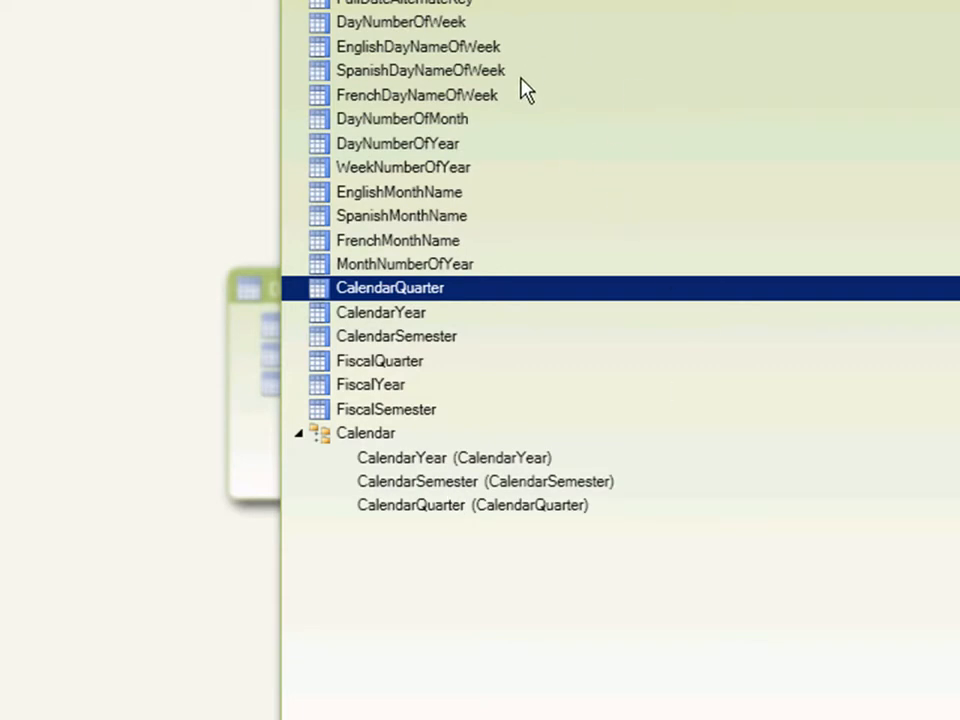
Add EnglishMonthName and FullDateAlternateKey as the lowest levels of the Calendar hierarchy.
left_click(455, 50)
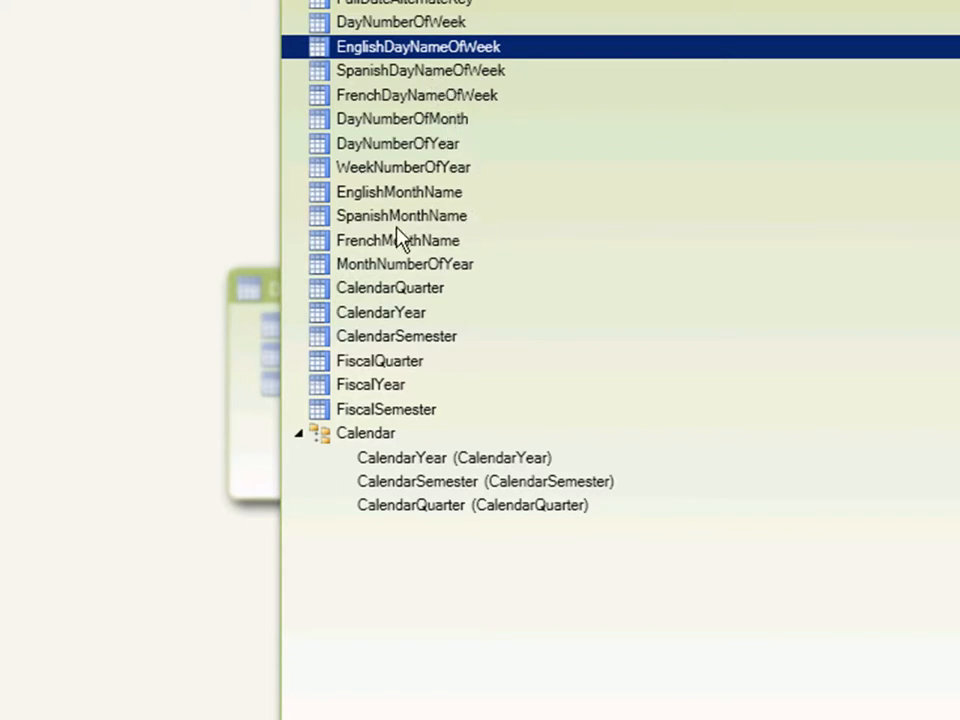
left_click(388, 194)
left_click_drag(424, 243, 531, 518)
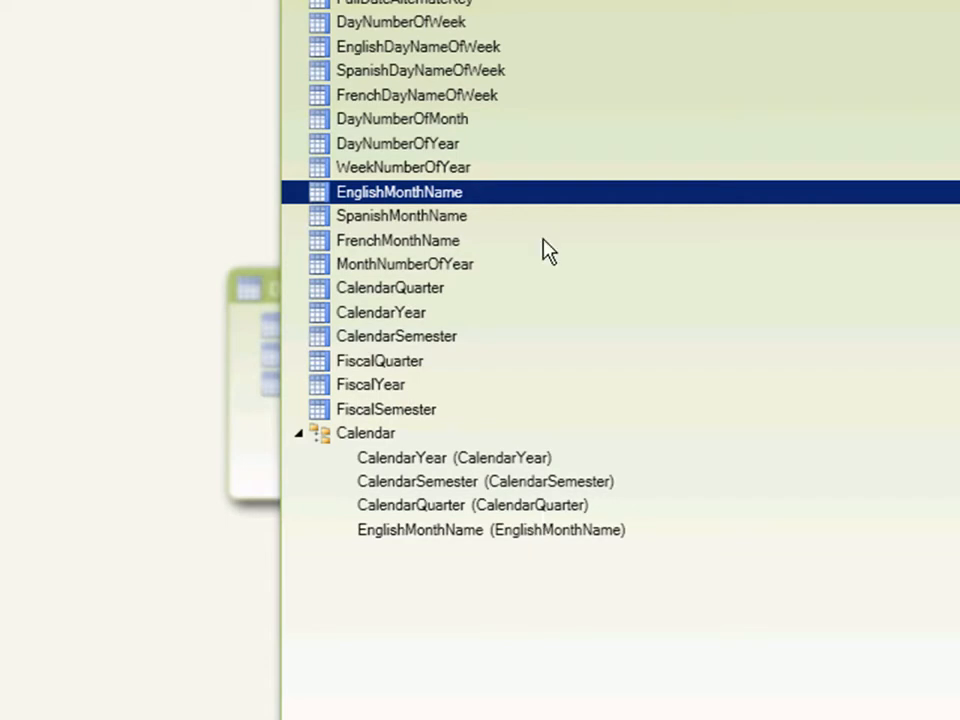
mouse_move(405, 4)
left_mouse_down()
mouse_move(446, 6)
mouse_move(450, 156)
mouse_move(491, 555)
mouse_move(508, 551)
mouse_move(507, 540)
left_mouse_up()
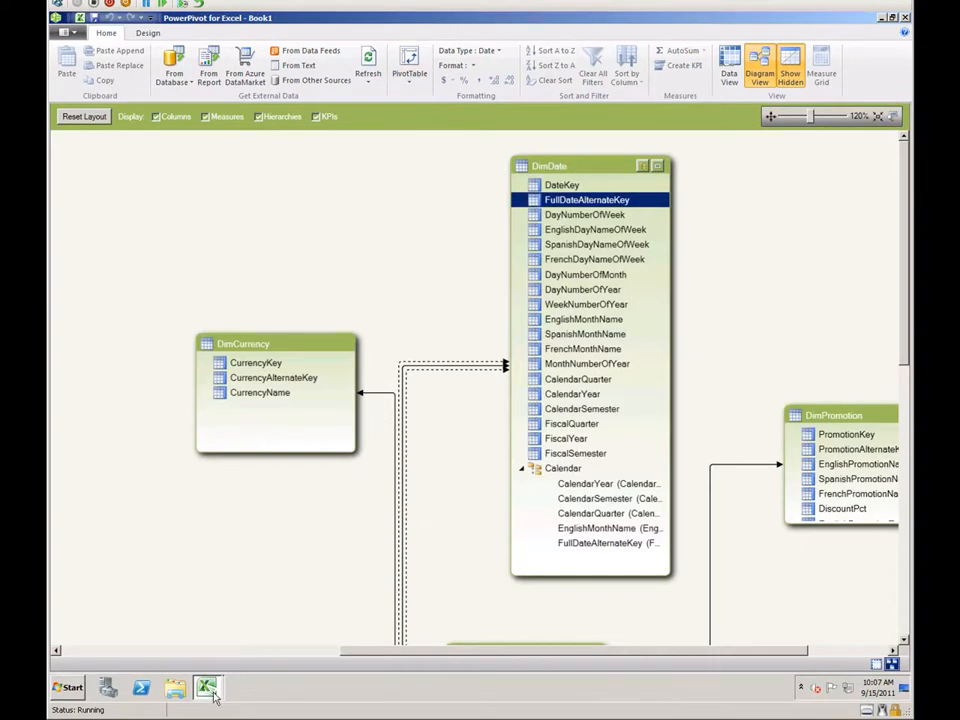
Switch to the Excel workbook with the PivotTable, refresh the modified PowerPivot data and bring up DimDate's fields in the field list.
mouse_move(210, 702)
left_click(190, 636)
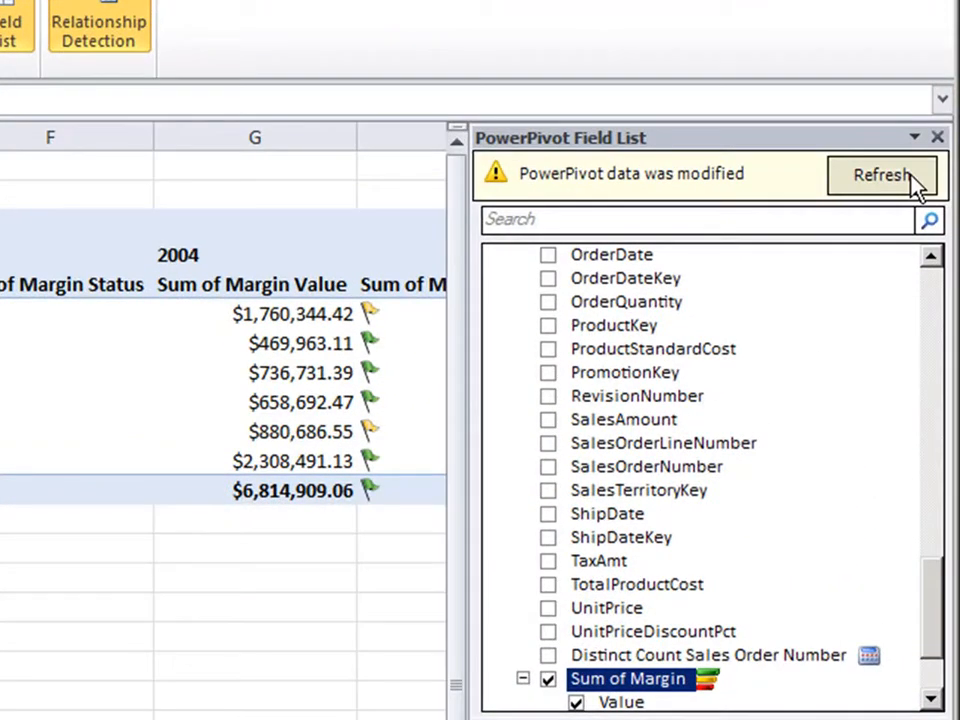
left_click(880, 175)
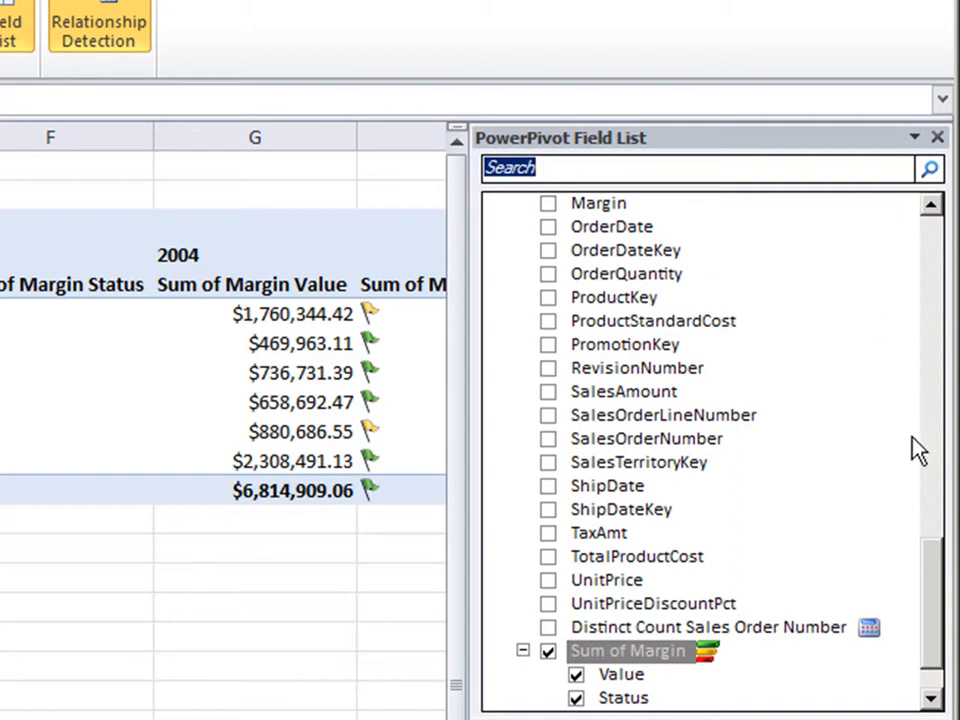
left_click_drag(940, 583, 917, 204)
left_click(495, 204)
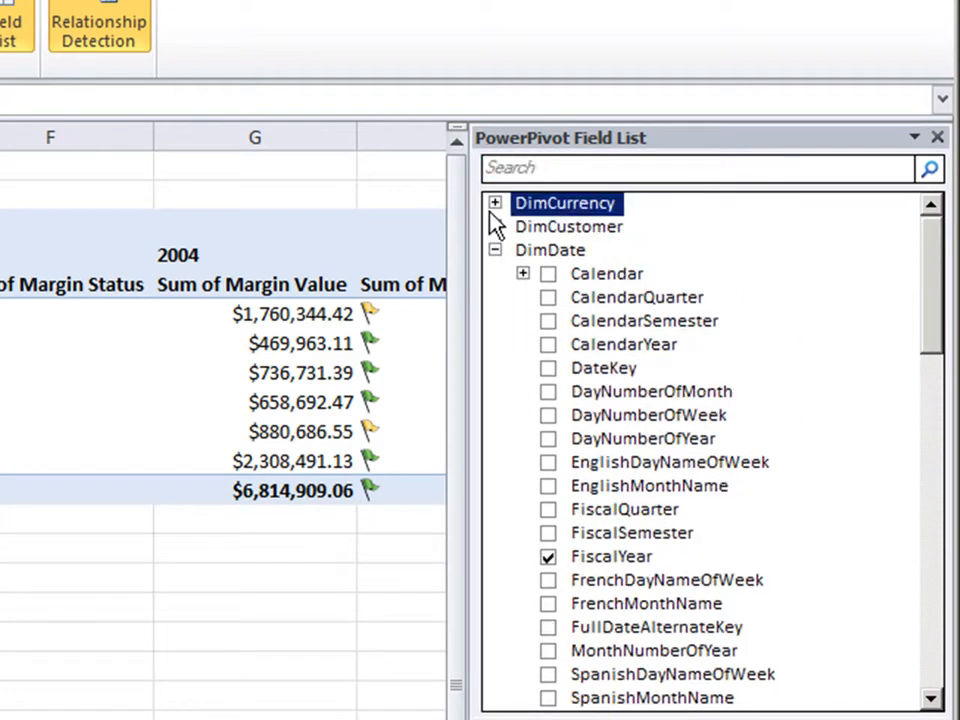
mouse_move(943, 354)
left_mouse_down()
mouse_move(935, 395)
mouse_move(945, 332)
left_mouse_up()
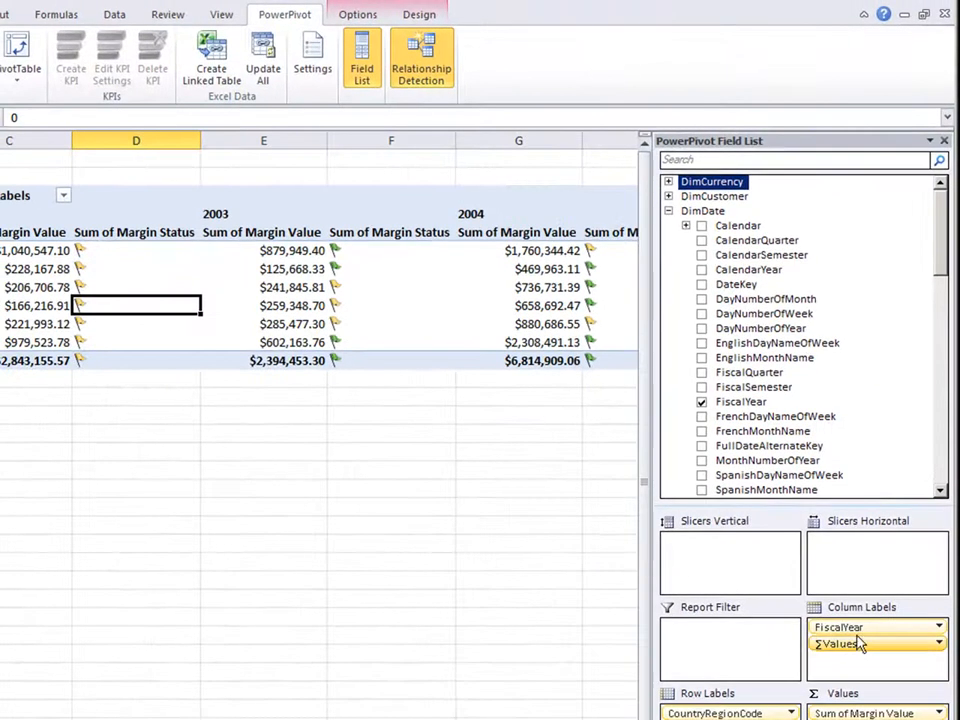
Replace FiscalYear with DimDate's Calendar hierarchy in the PivotTable's column labels.
left_click_drag(821, 628, 578, 585)
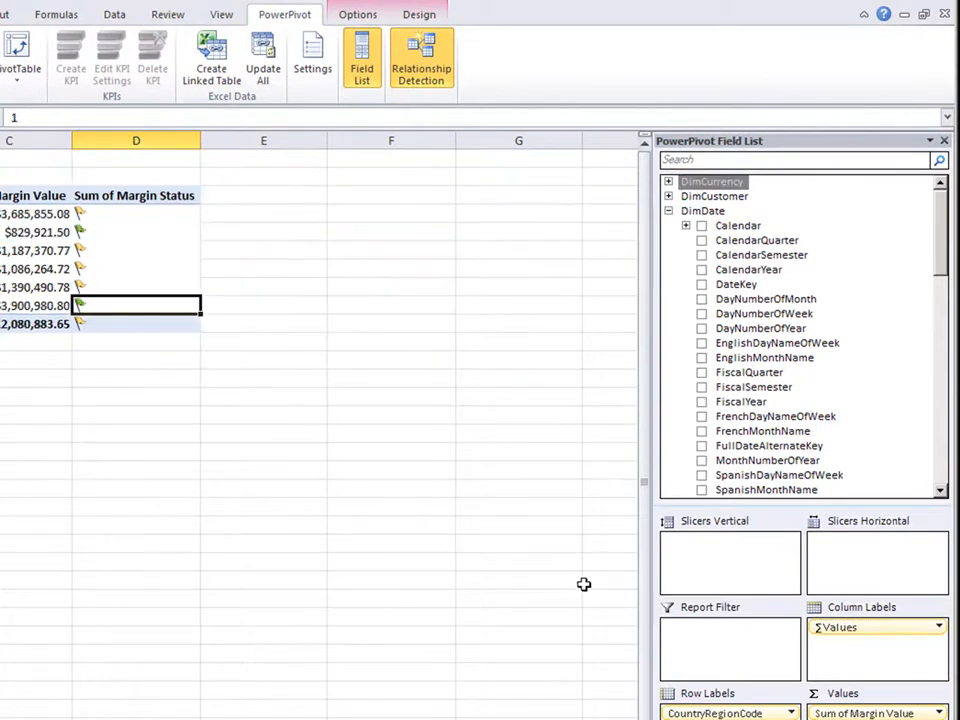
left_click(740, 226)
left_click_drag(740, 226, 881, 622)
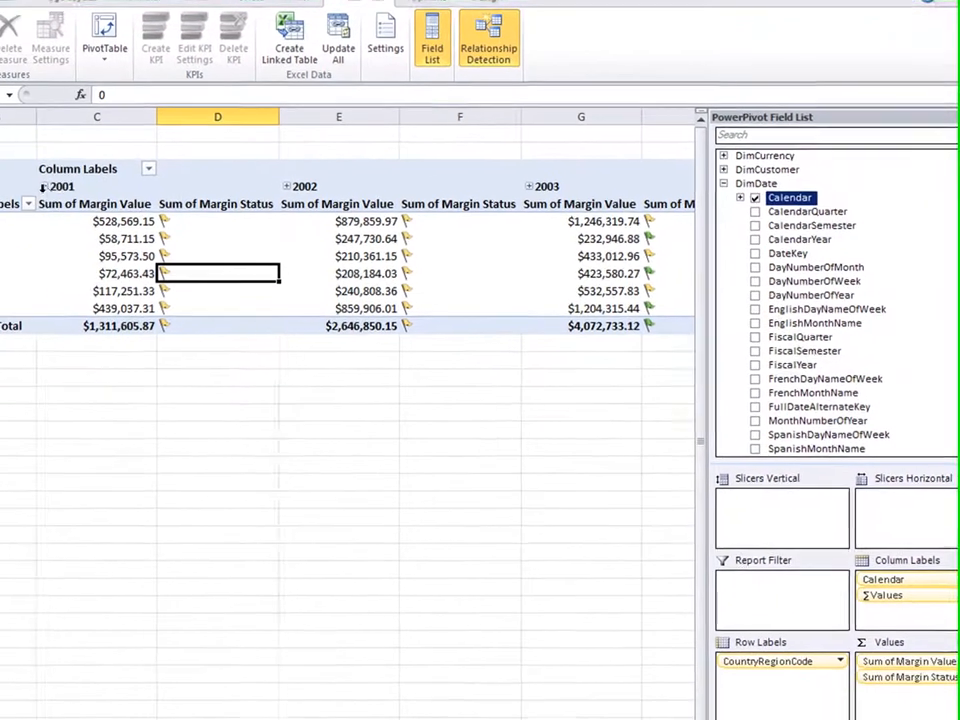
Drill down the PivotTable's 2001 column through semester 2 and quarter 3 to the months, and collapse 2001 again.
left_click(59, 181)
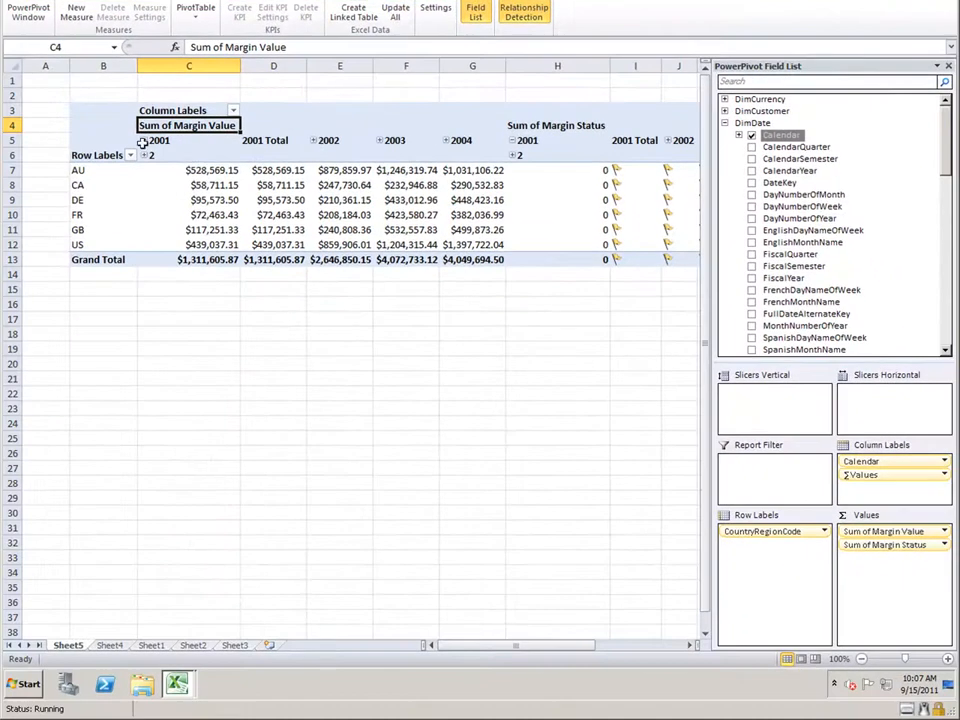
left_click(147, 155)
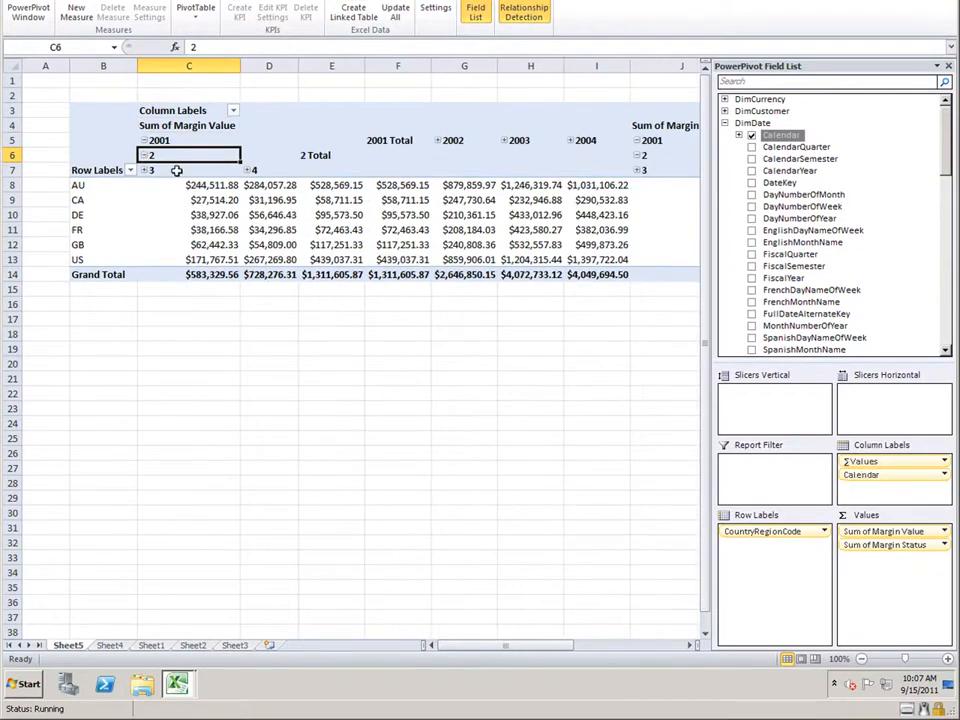
left_click(146, 170)
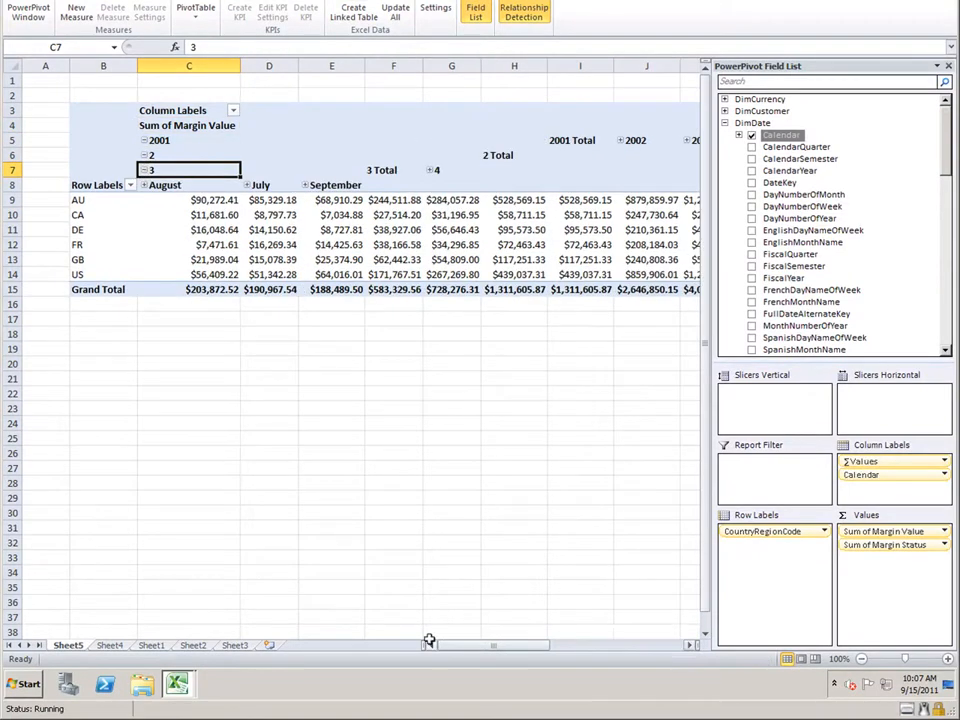
left_click(145, 140)
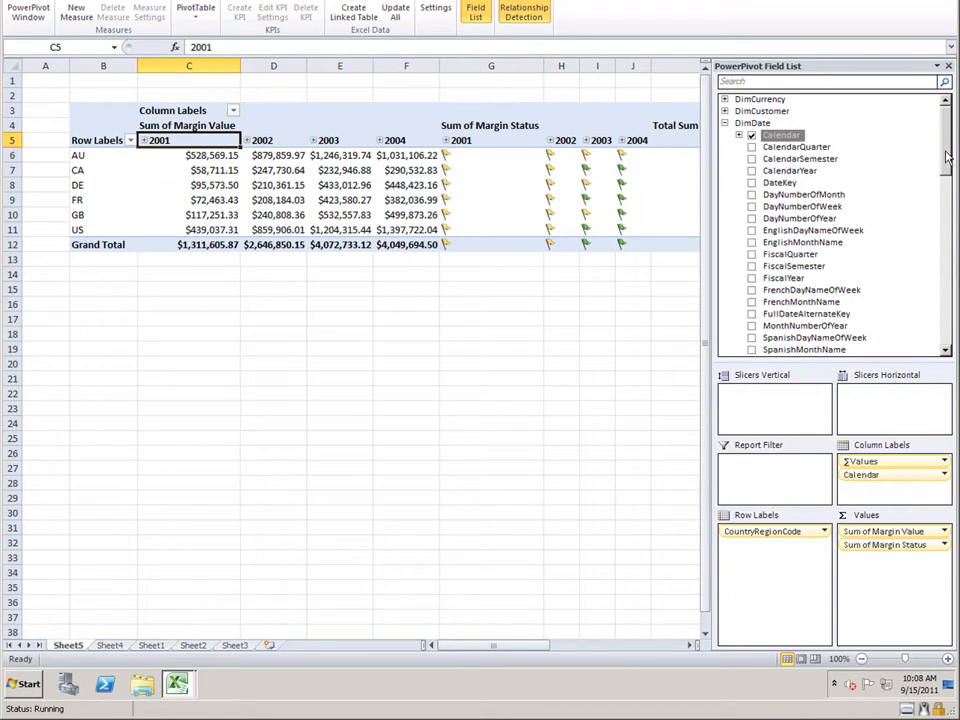
Add EnglishMonthName from DimDate to the PivotTable as a vertical slicer.
mouse_move(946, 157)
left_mouse_down()
mouse_move(949, 180)
mouse_move(950, 172)
left_mouse_up()
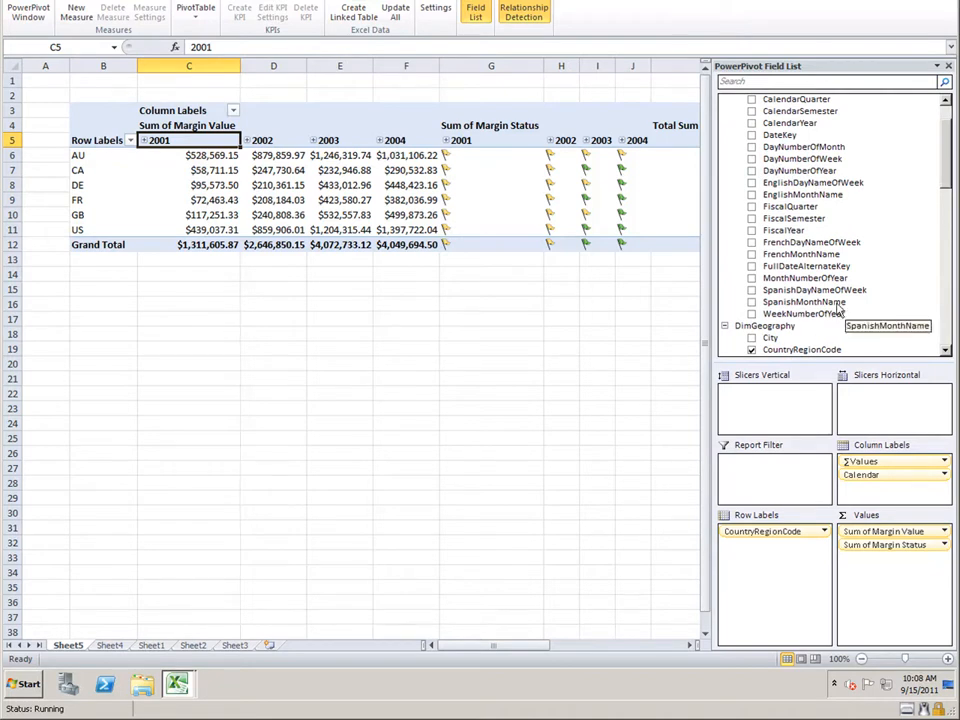
left_click(808, 195)
left_click_drag(811, 204, 740, 392)
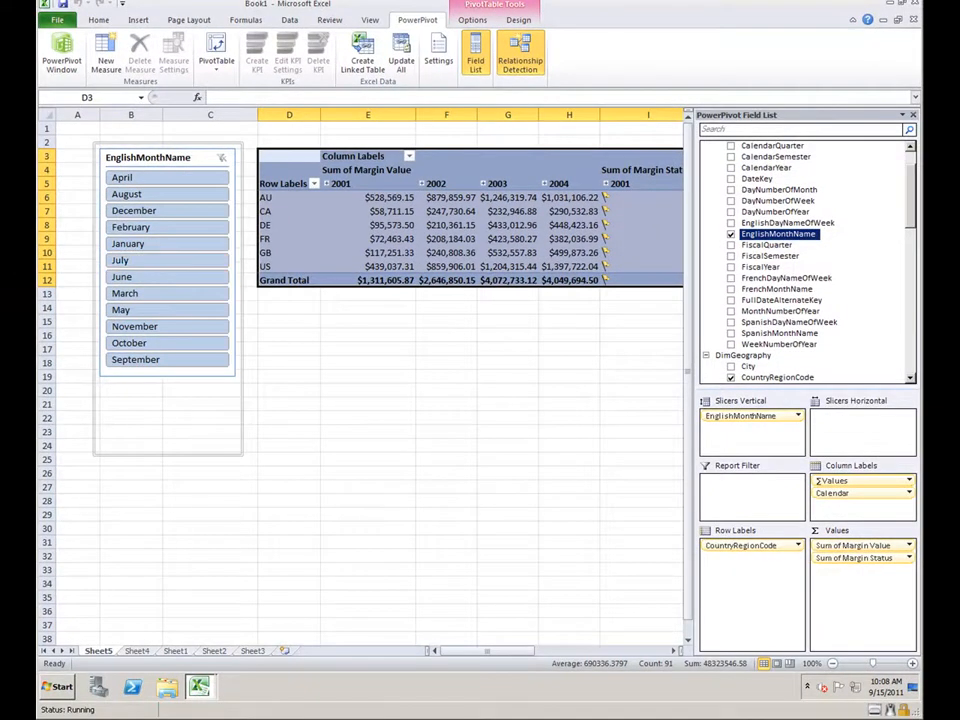
Switch to the PowerPivot window's data view and display the month name columns of the DimDate table.
left_click(199, 686)
left_click(195, 657)
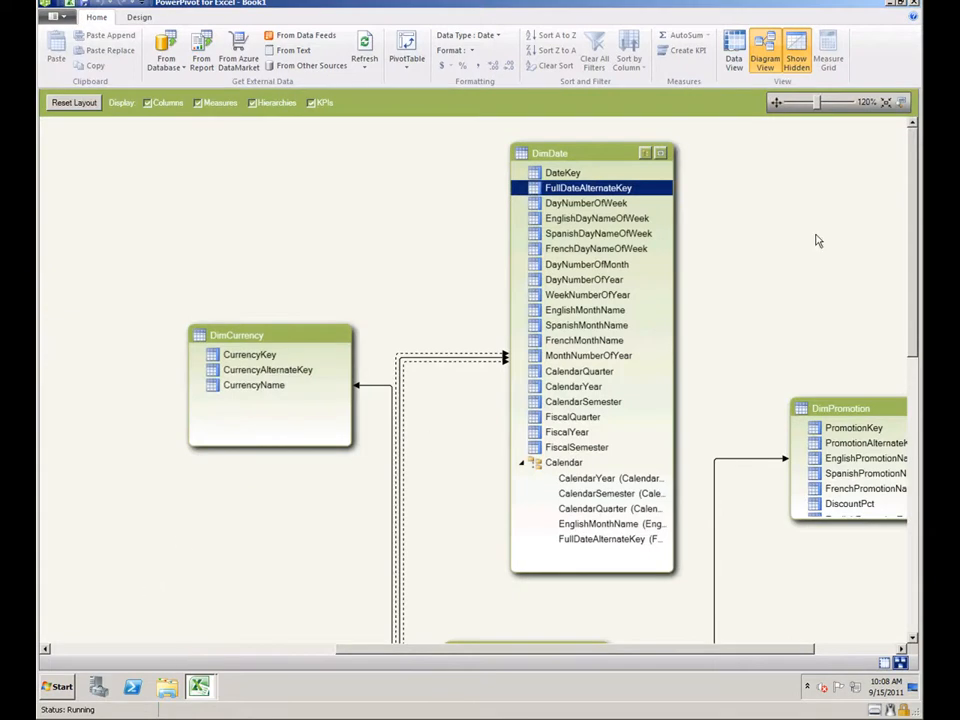
left_click(734, 57)
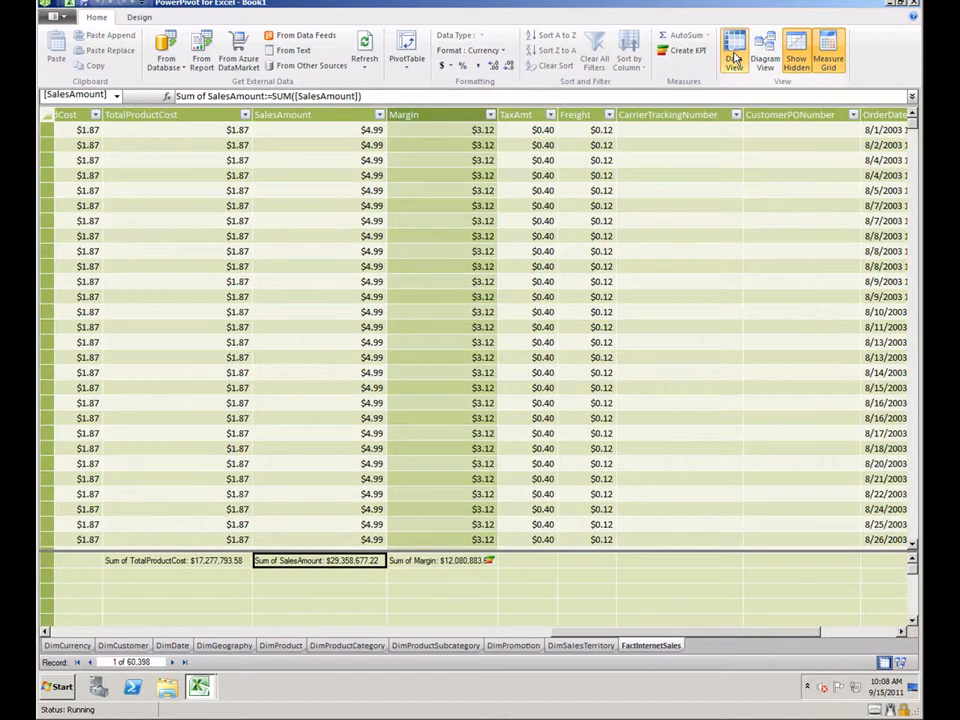
left_click(171, 646)
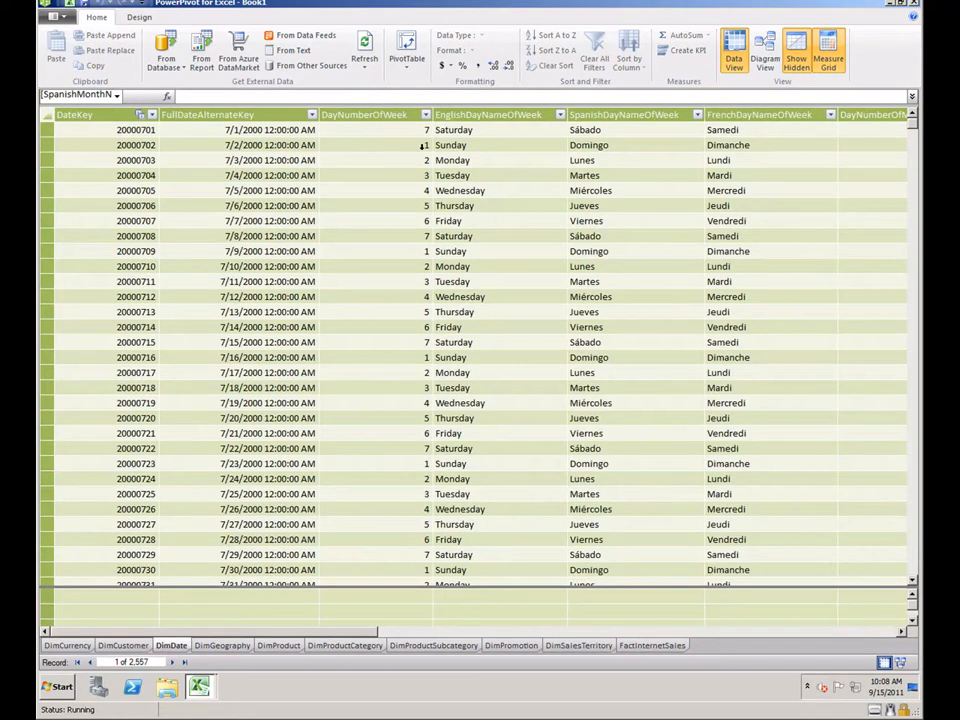
left_click_drag(368, 632, 602, 645)
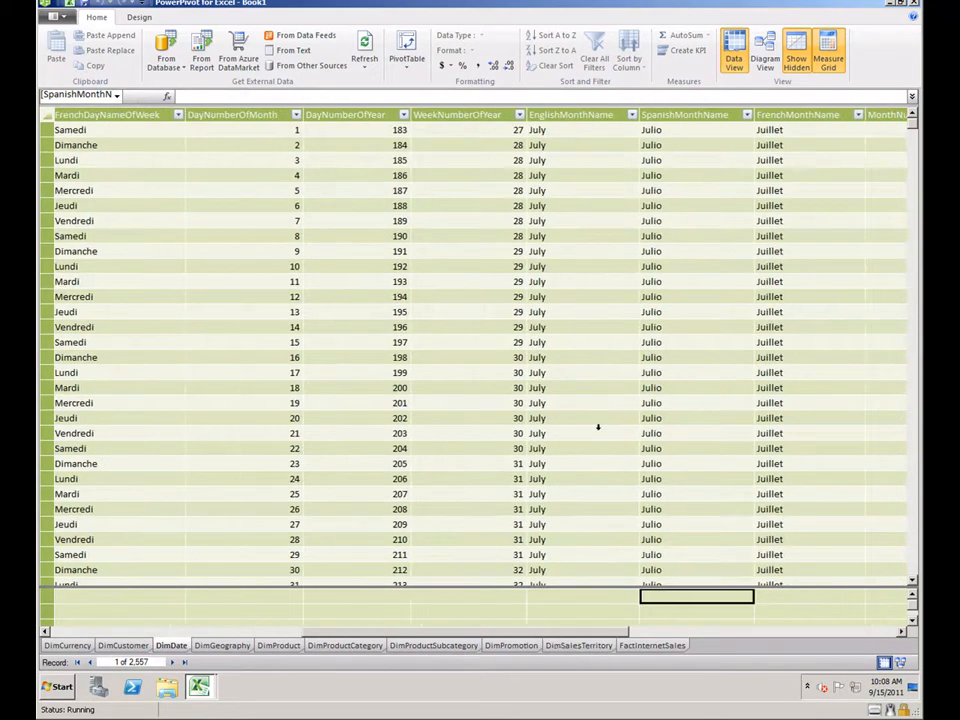
Set the EnglishMonthName column of the DimDate table to sort by MonthNumberOfYear.
left_click(572, 116)
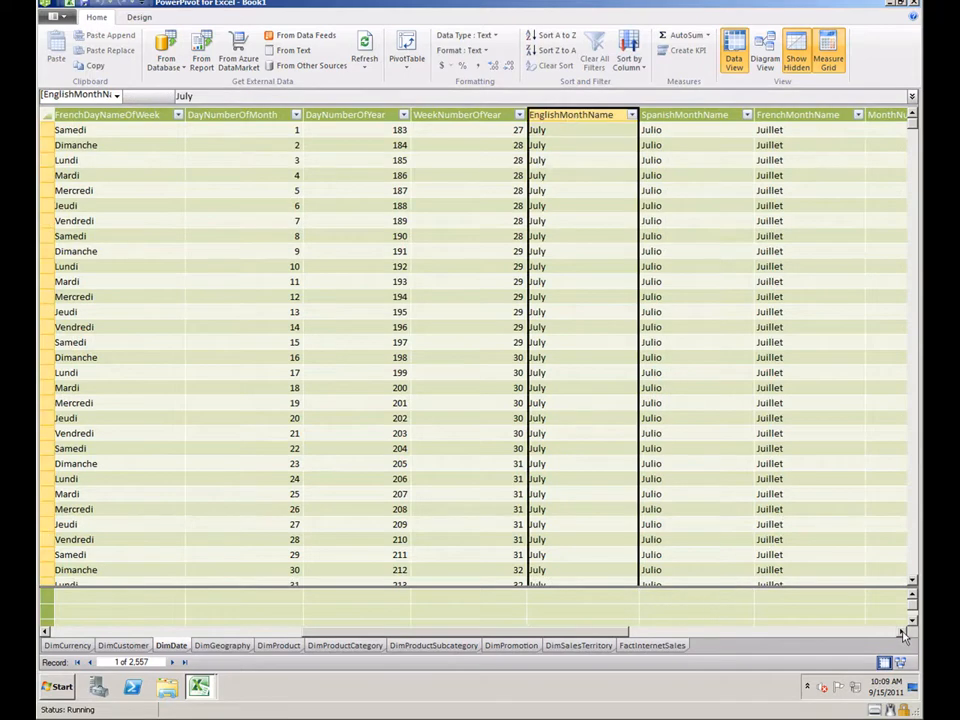
left_click(903, 633)
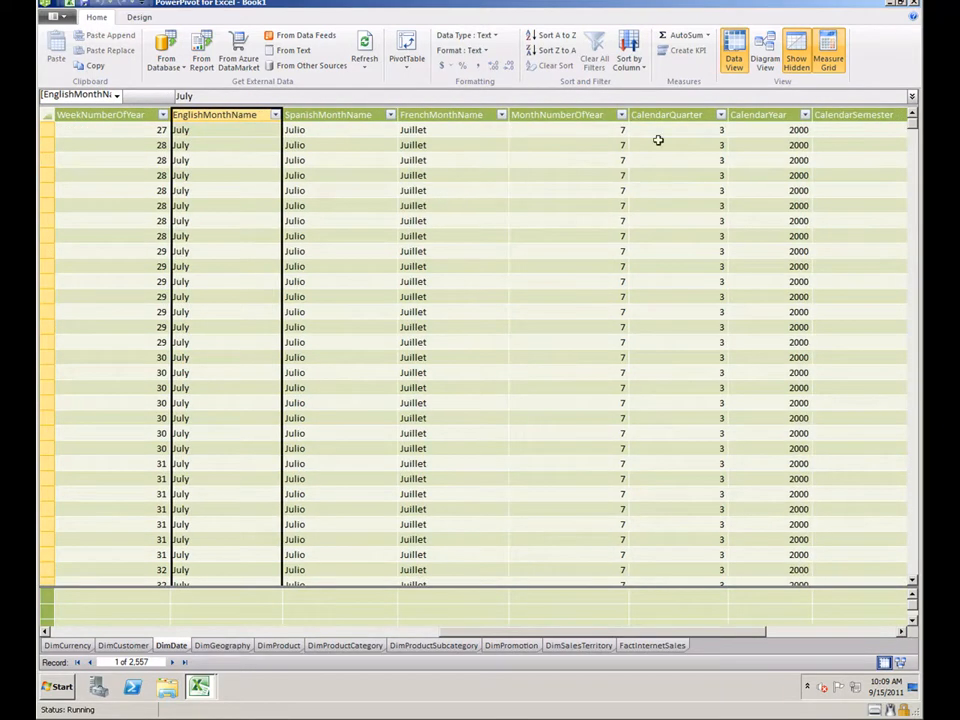
left_click(636, 67)
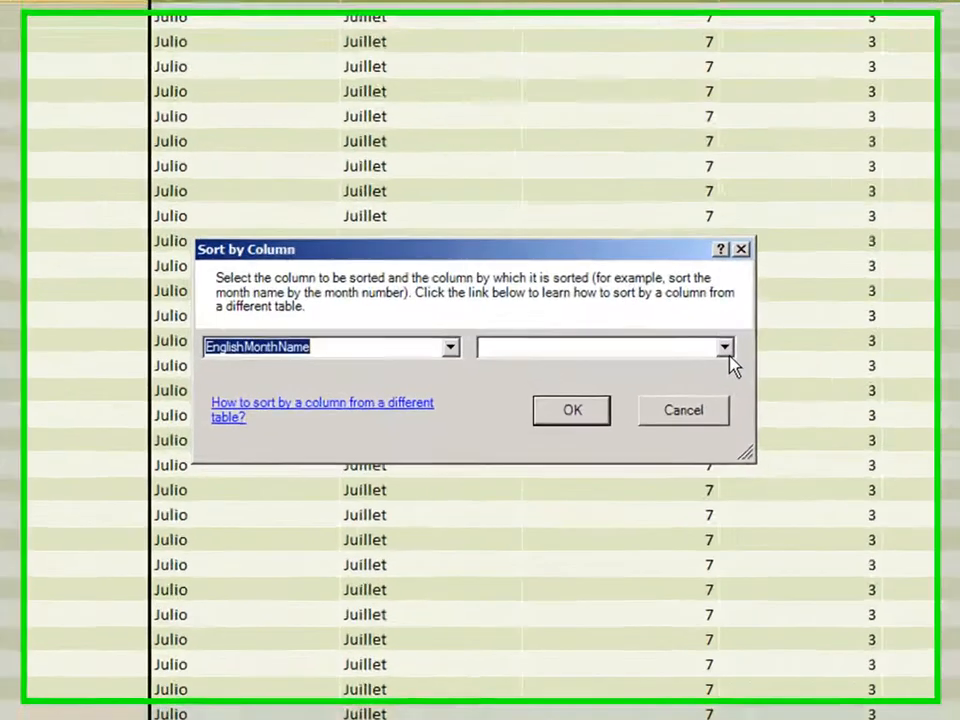
left_click(726, 349)
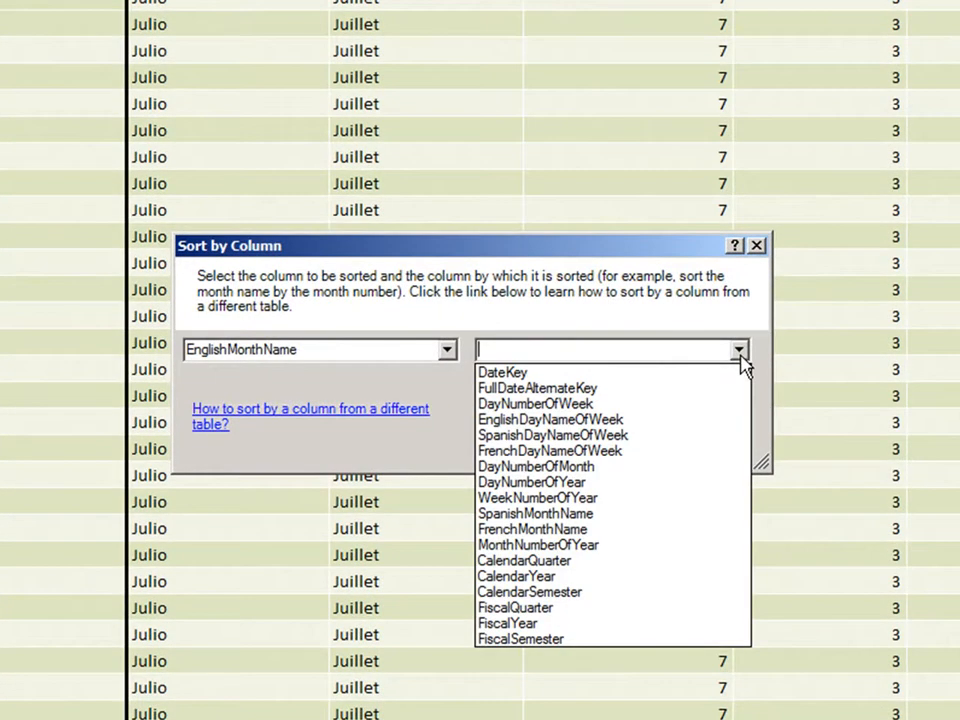
left_click(605, 546)
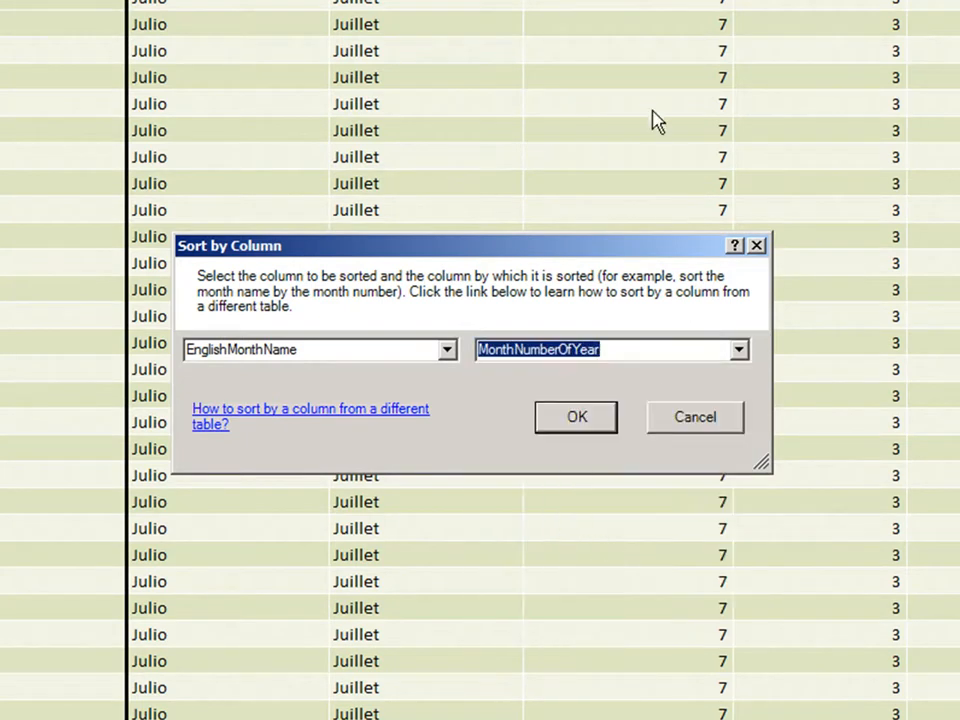
left_click(582, 425)
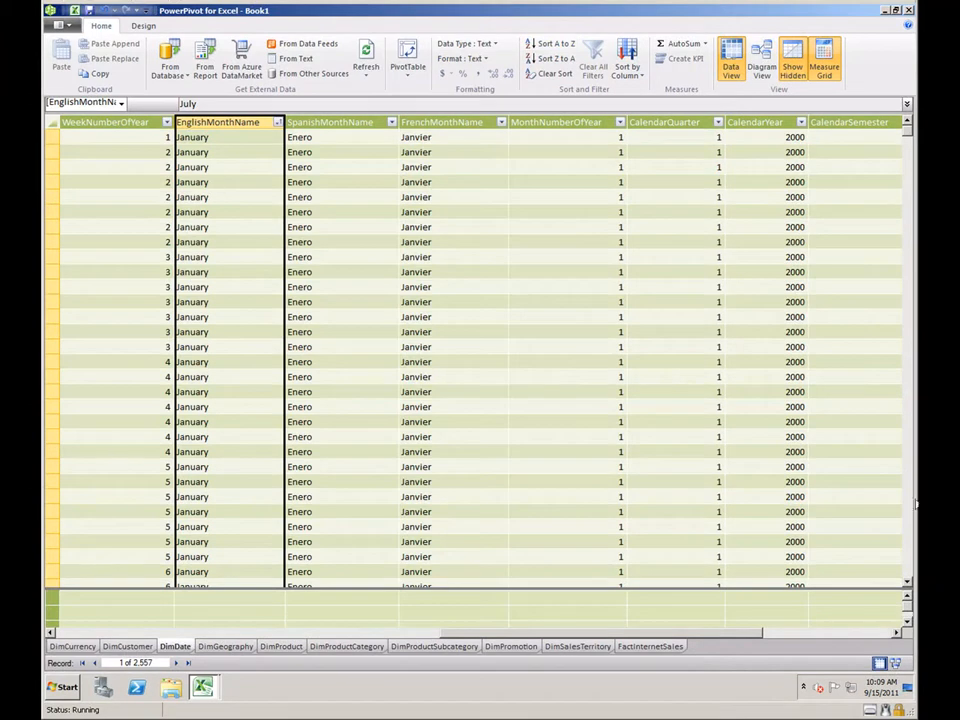
left_click_drag(908, 138, 912, 513)
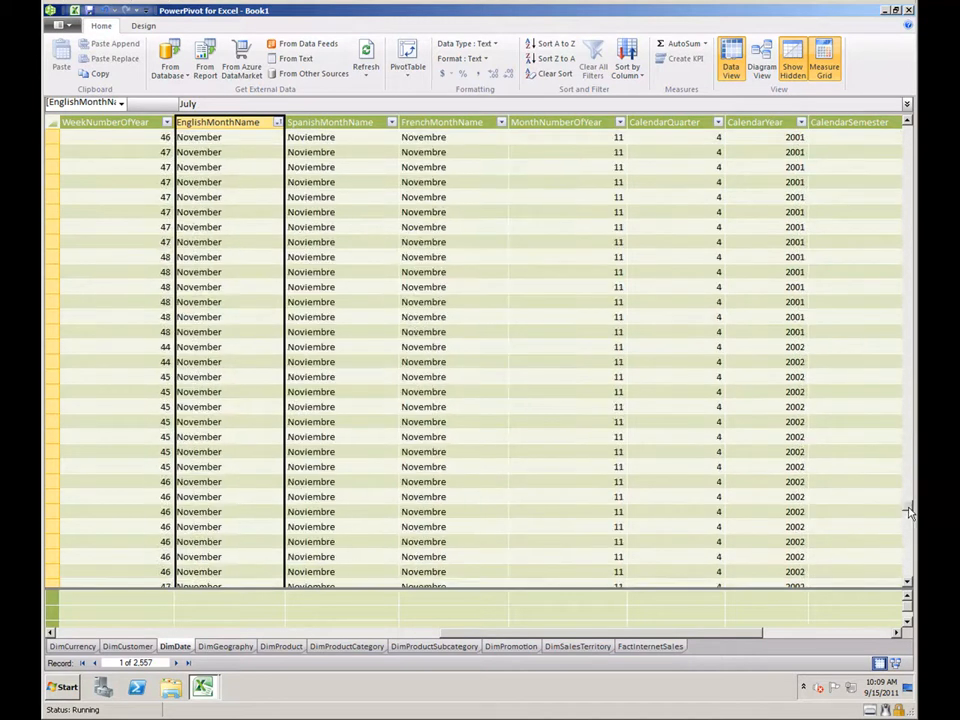
Switch to the Excel workbook and refresh the PivotTable and month slicer with the modified PowerPivot data.
left_click(202, 687)
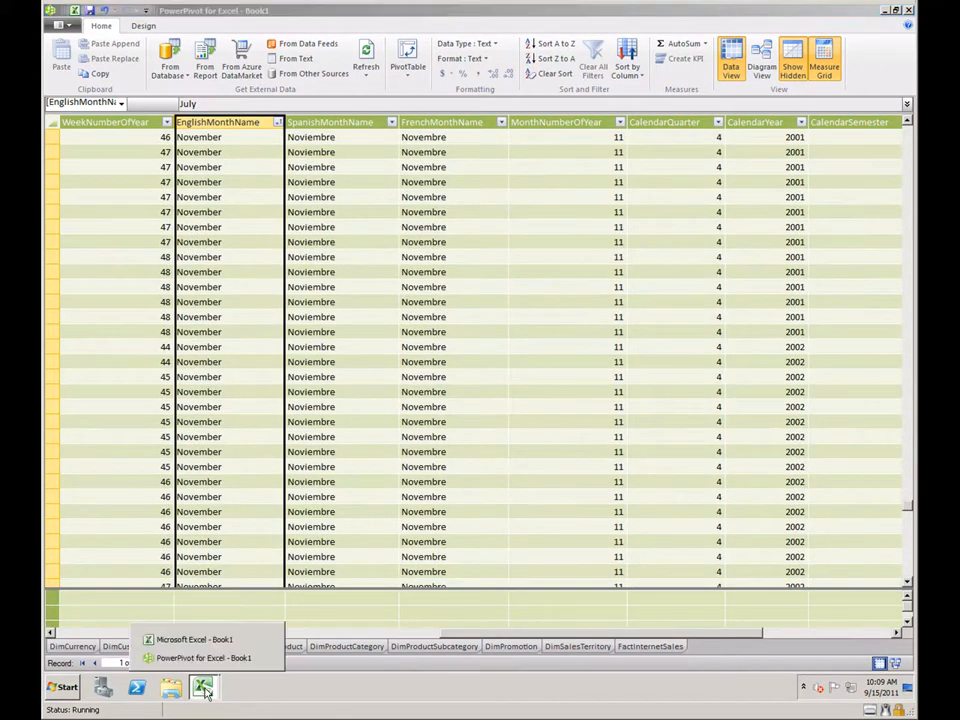
left_click(180, 639)
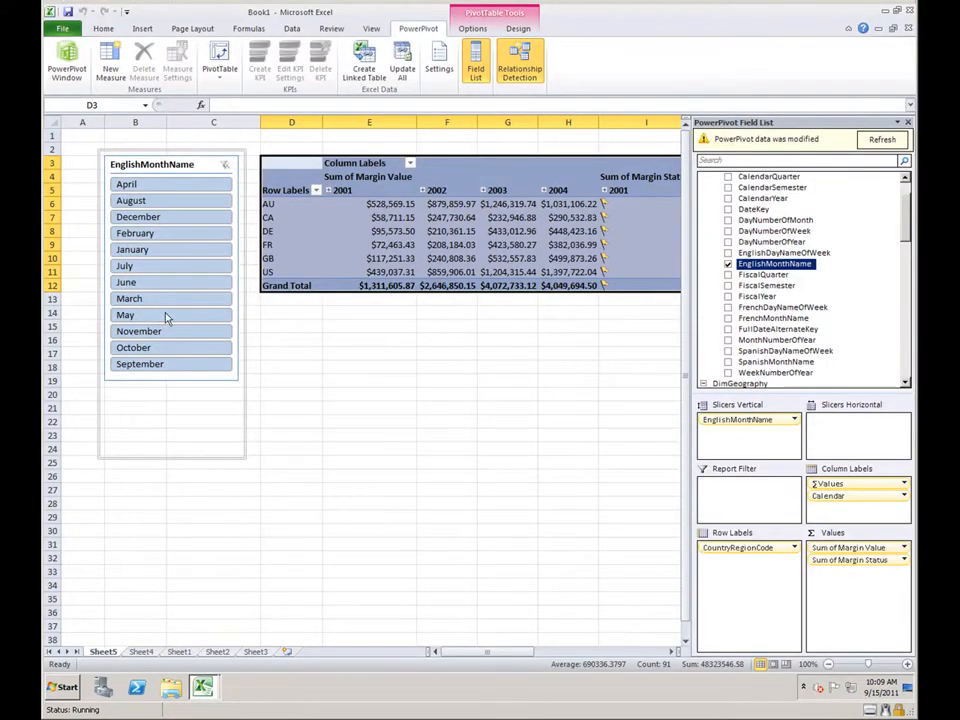
left_click(882, 139)
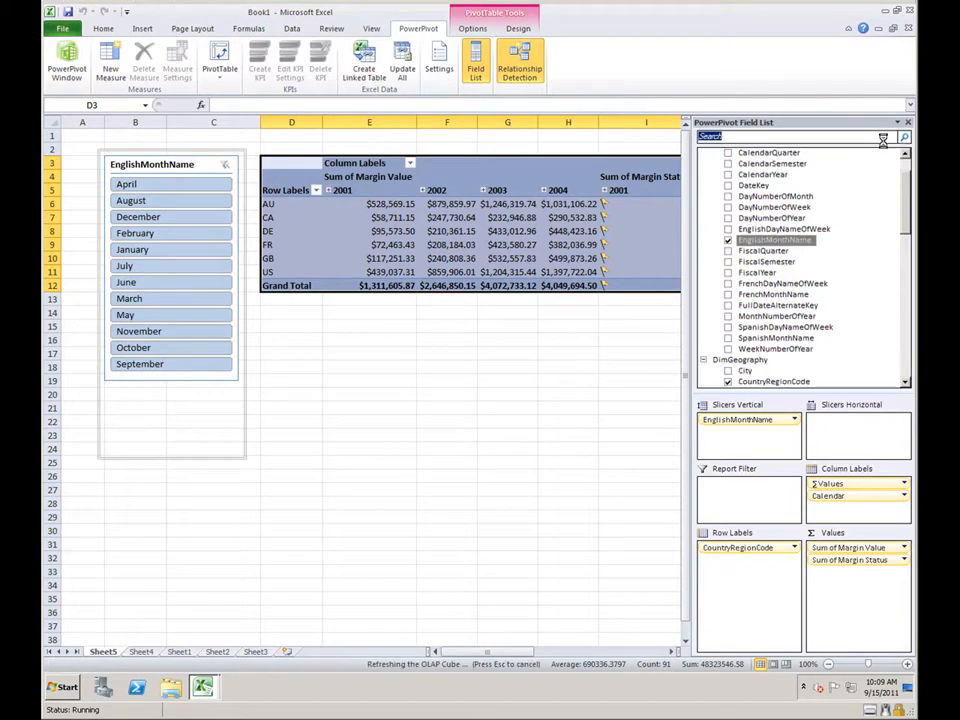